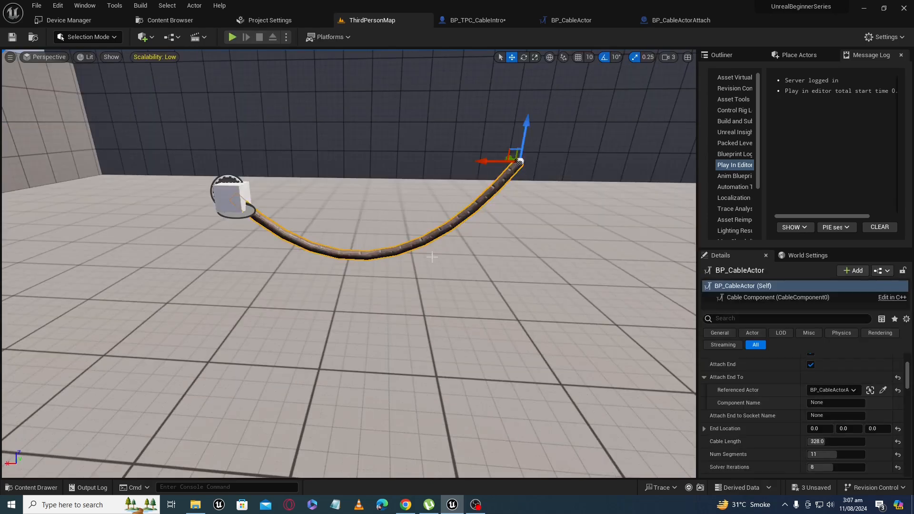
- Open the BP_TPC_CableIntro character blueprint from the 9_CableInro content folder
{"action": "right_click_drag", "start_coordinate": [363, 211], "coordinate": [371, 244]}
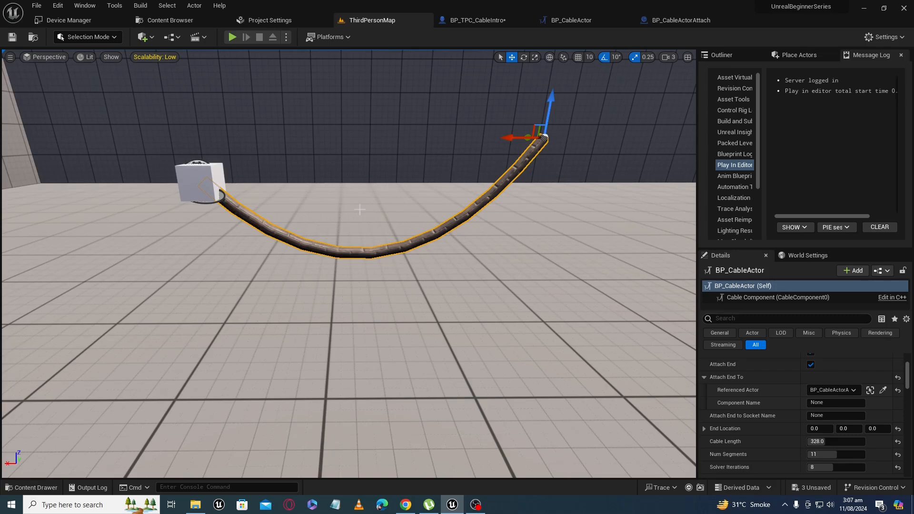
{"action": "key", "text": "s"}
{"action": "mouse_move", "coordinate": [360, 209]}
{"action": "right_mouse_down"}
{"action": "mouse_move", "coordinate": [378, 217]}
{"action": "mouse_move", "coordinate": [359, 204]}
{"action": "right_mouse_up"}
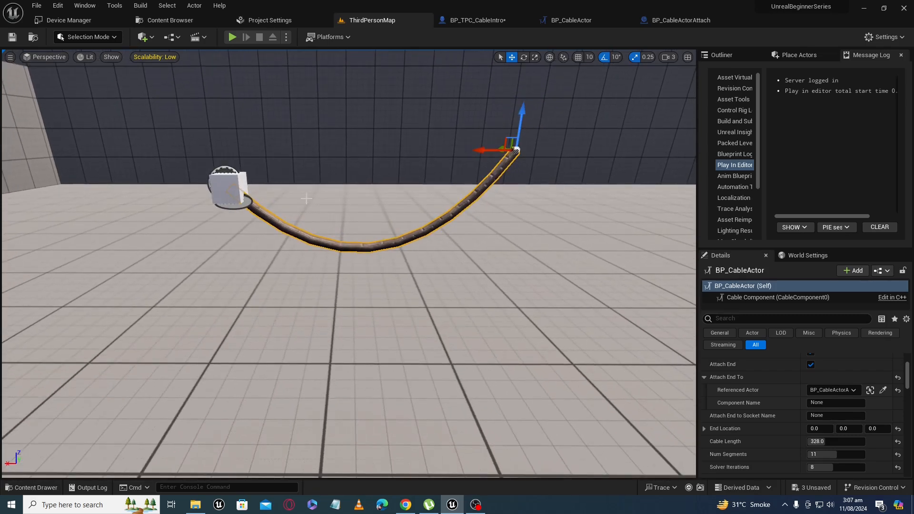
{"action": "key", "text": "ctrl+space"}
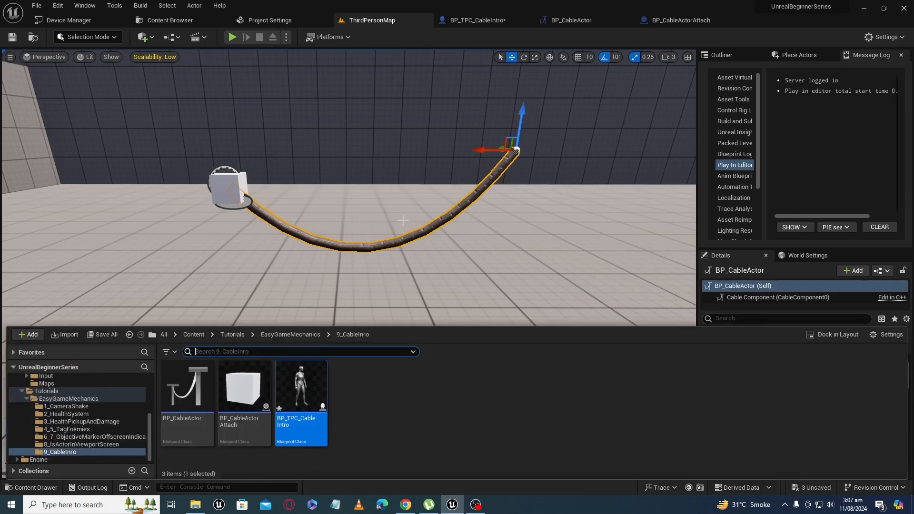
{"action": "double_click", "coordinate": [305, 399]}
{"action": "left_click_drag", "start_coordinate": [421, 289], "coordinate": [407, 300]}
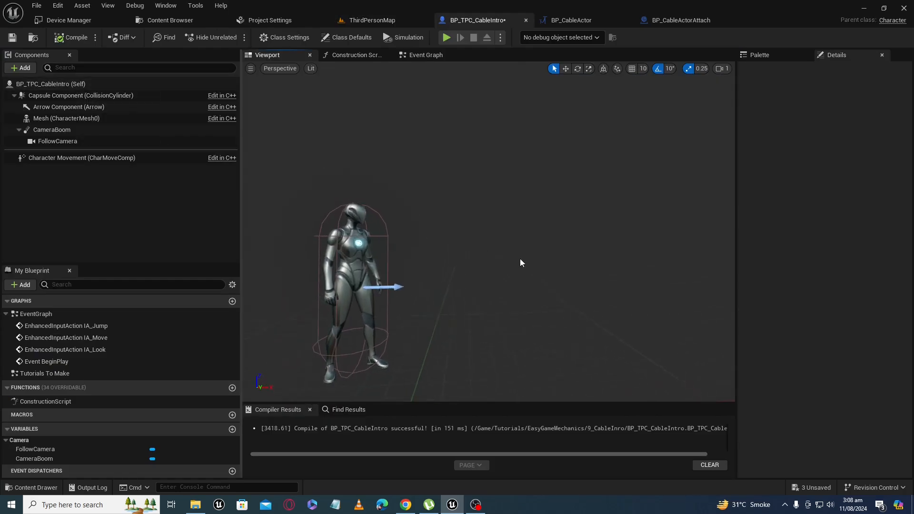
{"action": "left_click_drag", "start_coordinate": [520, 262], "coordinate": [461, 267]}
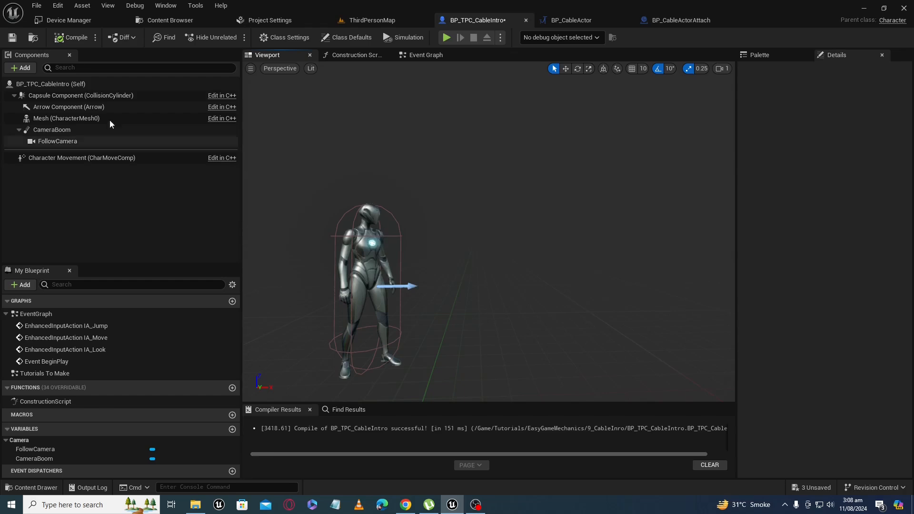
- Add a Cable component to the character and parent it under the Mesh component
{"action": "left_click", "coordinate": [29, 70]}
{"action": "type", "text": "cable"}
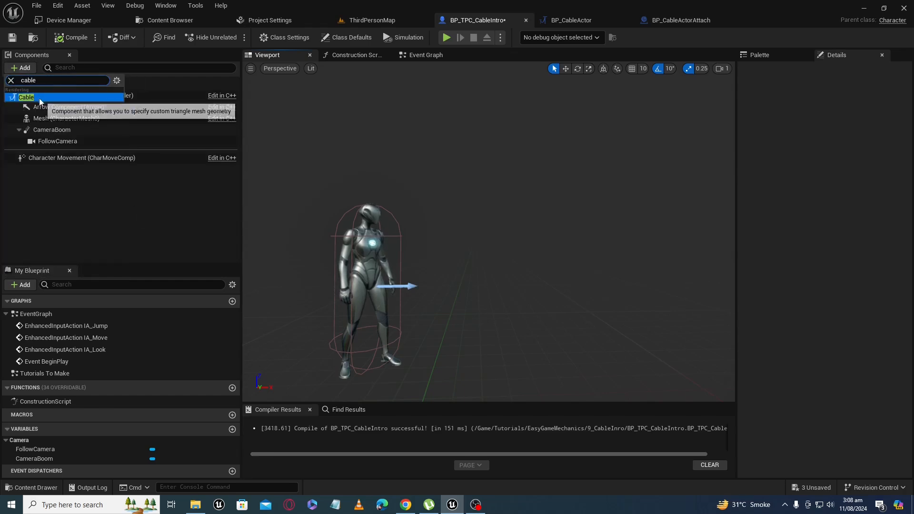
{"action": "left_click", "coordinate": [33, 98]}
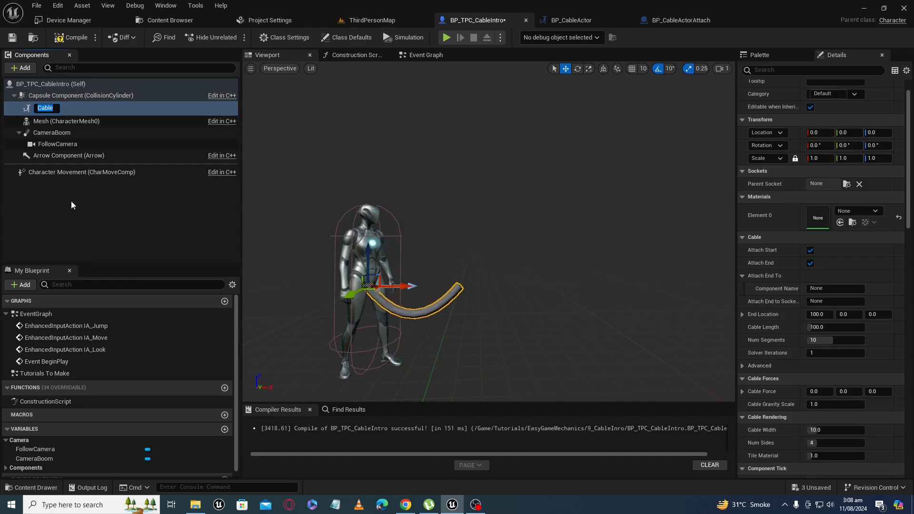
{"action": "left_click", "coordinate": [70, 198]}
{"action": "left_click", "coordinate": [48, 108]}
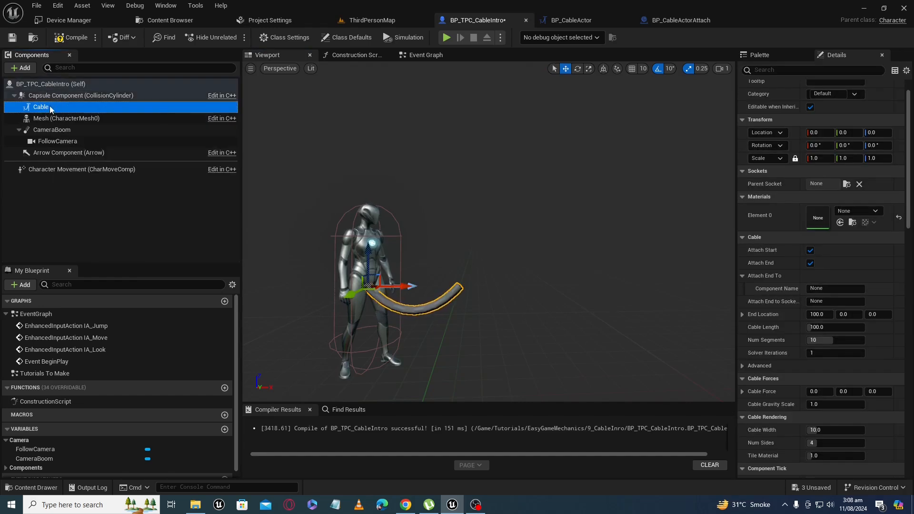
{"action": "left_click_drag", "start_coordinate": [44, 107], "coordinate": [48, 118]}
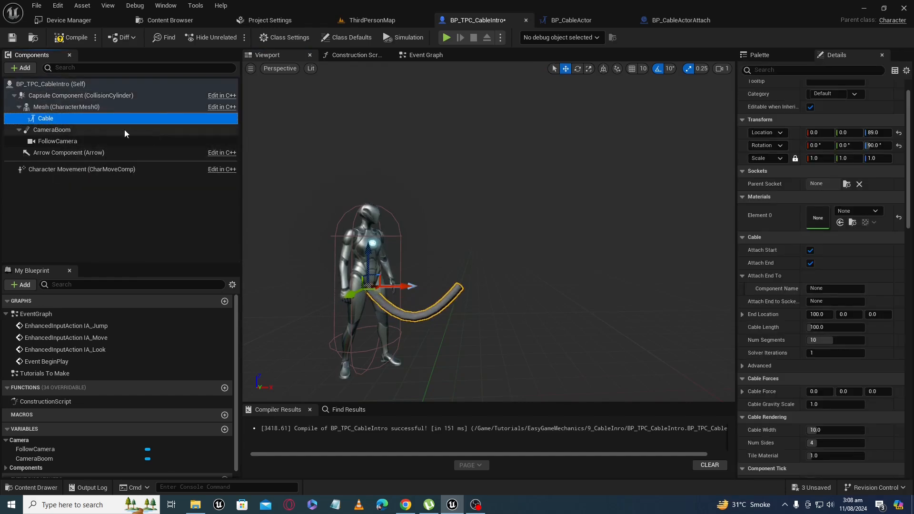
- Try the cable without Attach Start and without Attach End, restoring each option after its test
{"action": "right_click_drag", "start_coordinate": [490, 235], "coordinate": [486, 247]}
{"action": "key", "text": "w"}
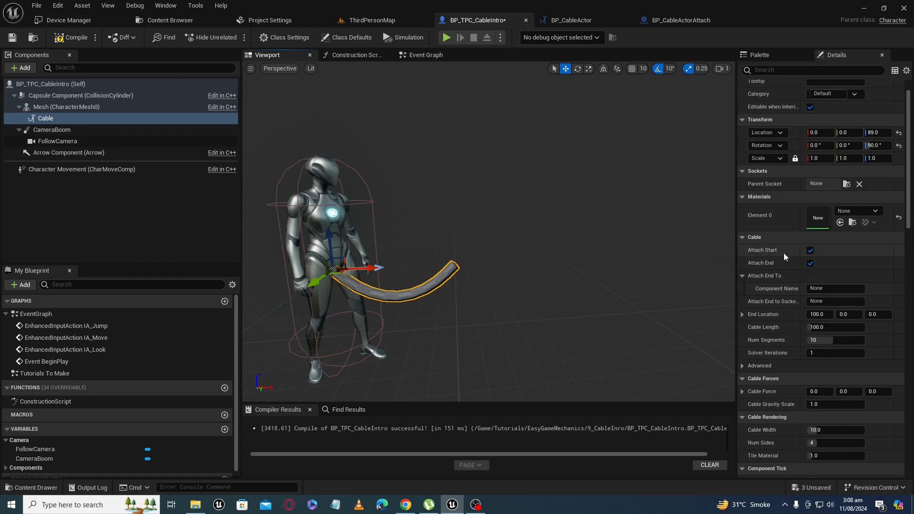
{"action": "left_click", "coordinate": [810, 251]}
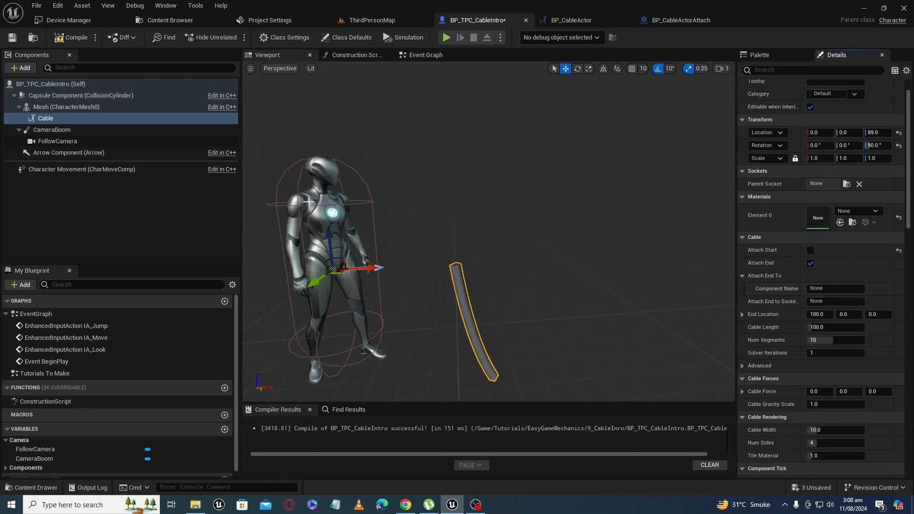
{"action": "left_click", "coordinate": [810, 250]}
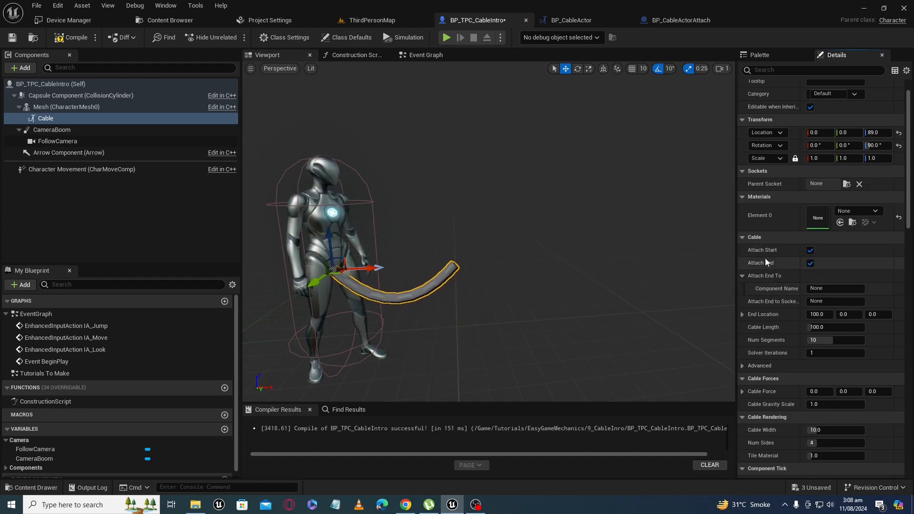
{"action": "left_click", "coordinate": [811, 263]}
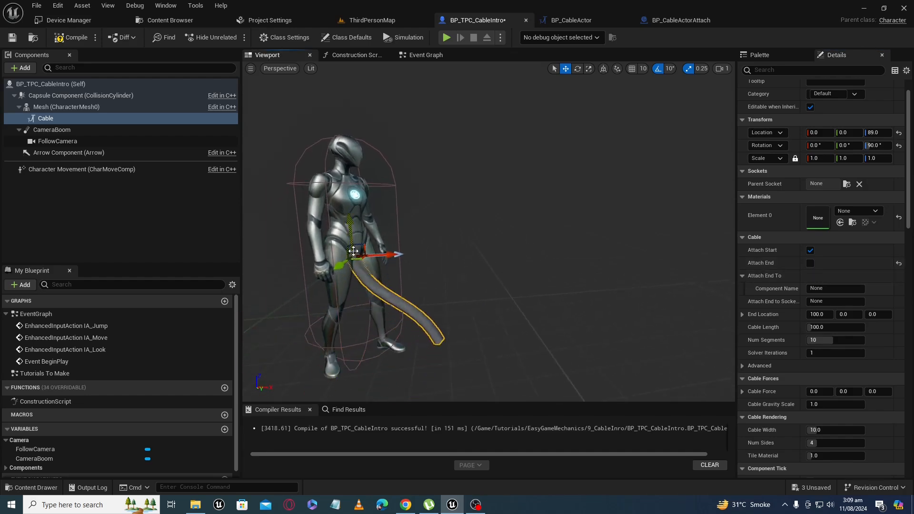
{"action": "left_click", "coordinate": [811, 263]}
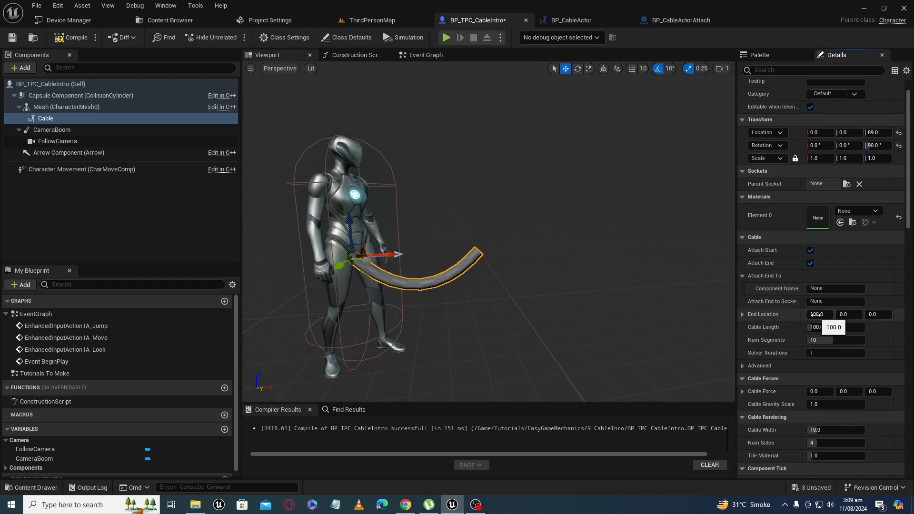
- Set the cable's End Location X to about 160.89 and its Cable Length to 244
{"action": "left_click_drag", "start_coordinate": [816, 315], "coordinate": [832, 315]}
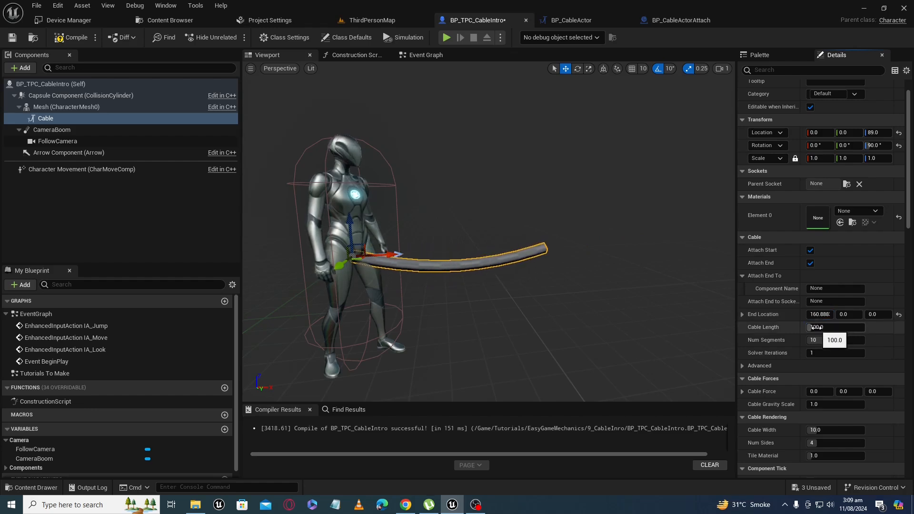
{"action": "left_click_drag", "start_coordinate": [818, 328], "coordinate": [827, 328]}
{"action": "right_click_drag", "start_coordinate": [519, 302], "coordinate": [520, 306]}
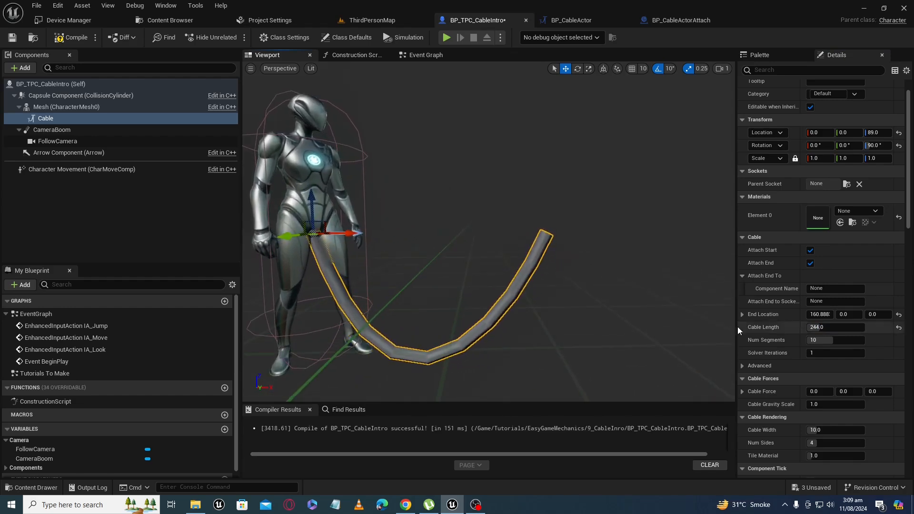
- Try lowering the cable's Num Segments to 3
{"action": "mouse_move", "coordinate": [548, 318]}
{"action": "right_mouse_down"}
{"action": "mouse_move", "coordinate": [554, 313]}
{"action": "mouse_move", "coordinate": [545, 327]}
{"action": "right_mouse_up"}
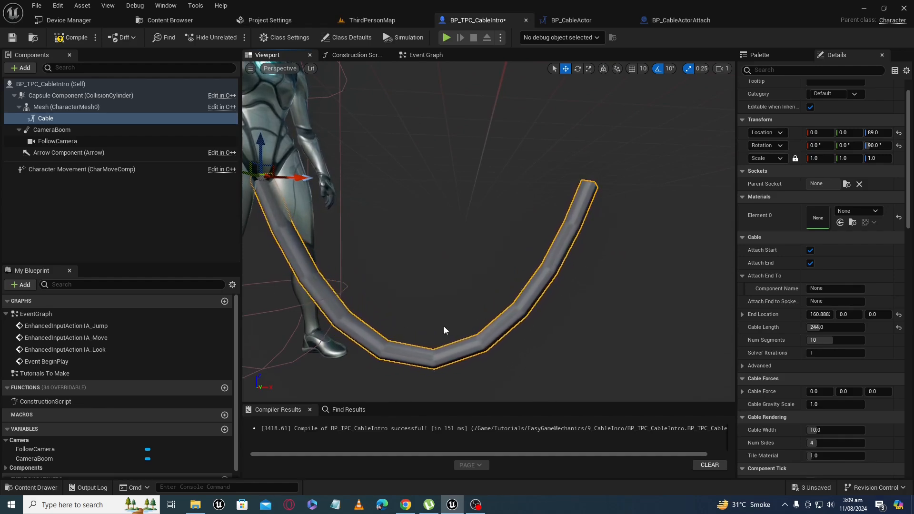
{"action": "left_click", "coordinate": [824, 340]}
{"action": "type", "text": "7"}
{"action": "key", "text": "Return"}
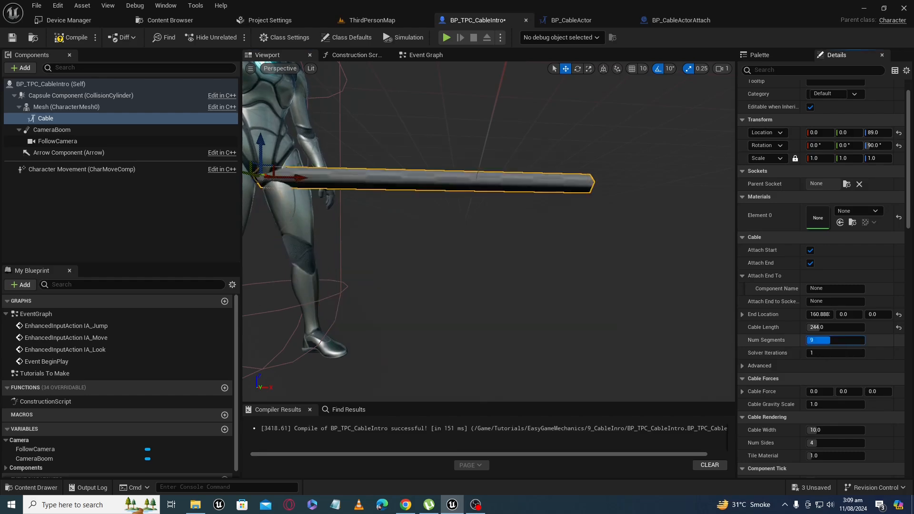
{"action": "type", "text": "3"}
{"action": "key", "text": "Return"}
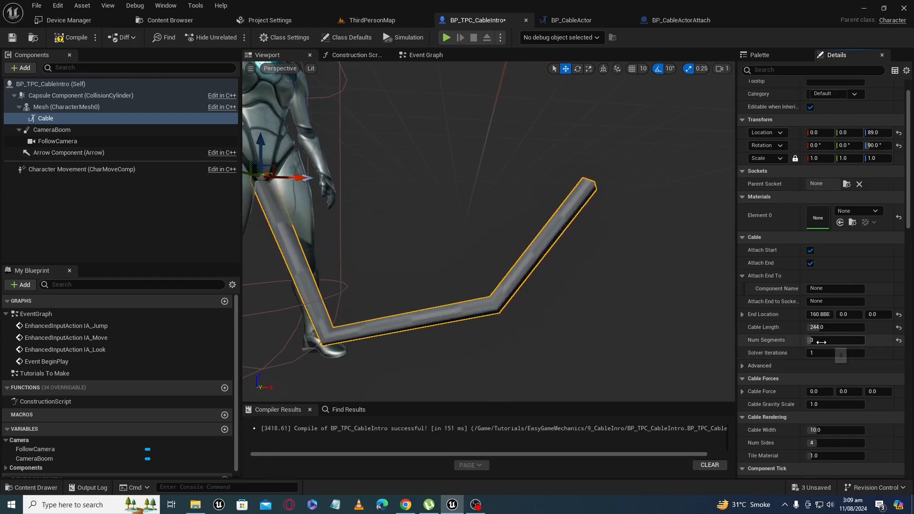
- Raise the cable's Num Segments to 20 and inspect the curve from start to end
{"action": "left_click_drag", "start_coordinate": [821, 340], "coordinate": [861, 341]}
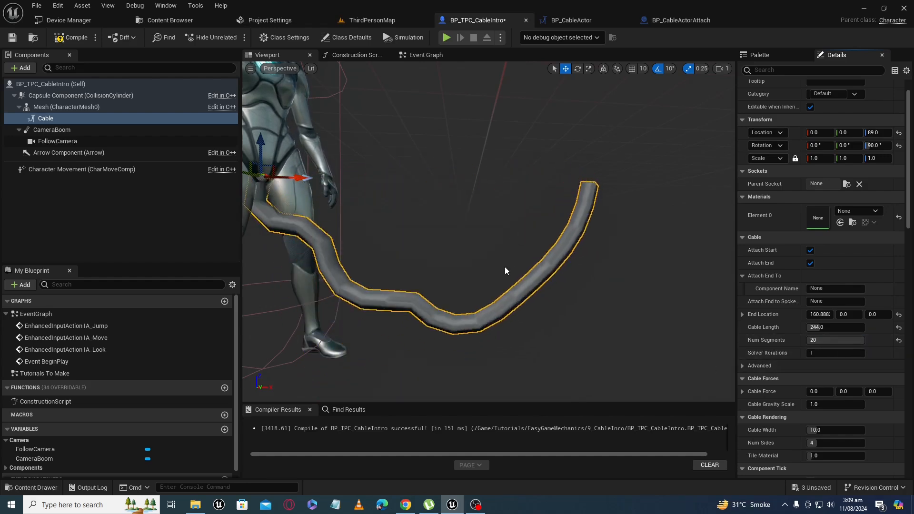
{"action": "right_click_drag", "start_coordinate": [323, 259], "coordinate": [312, 297]}
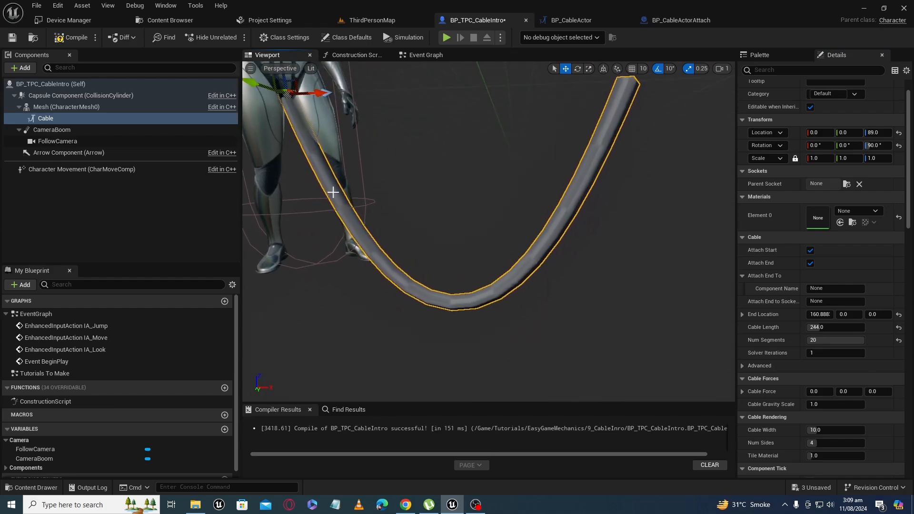
{"action": "right_click_drag", "start_coordinate": [600, 138], "coordinate": [608, 113]}
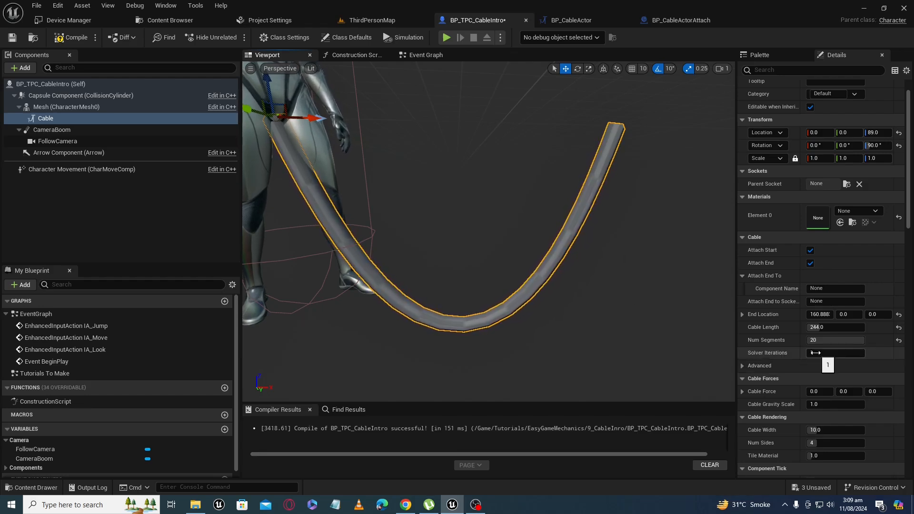
- Compare the cable's Solver Iterations at 16 and 1, and settle on 6
{"action": "left_click_drag", "start_coordinate": [816, 353], "coordinate": [827, 353]}
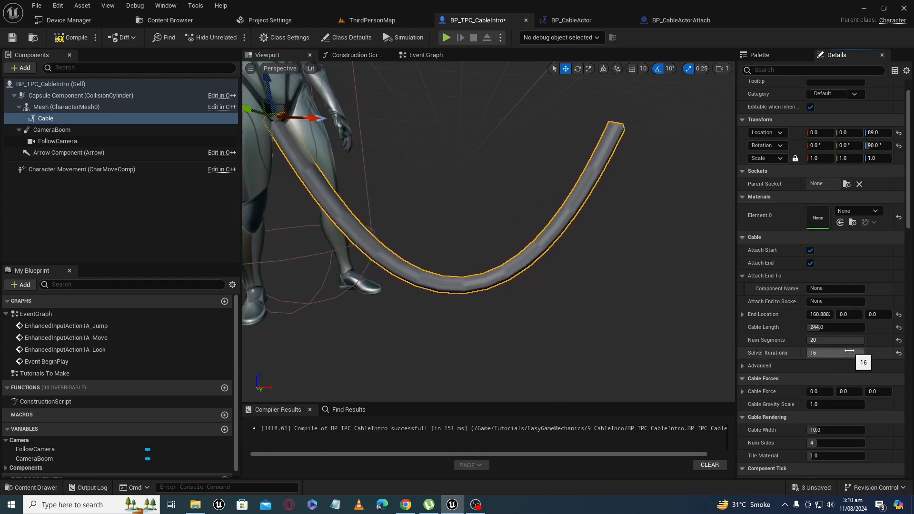
{"action": "left_click_drag", "start_coordinate": [849, 351], "coordinate": [809, 353]}
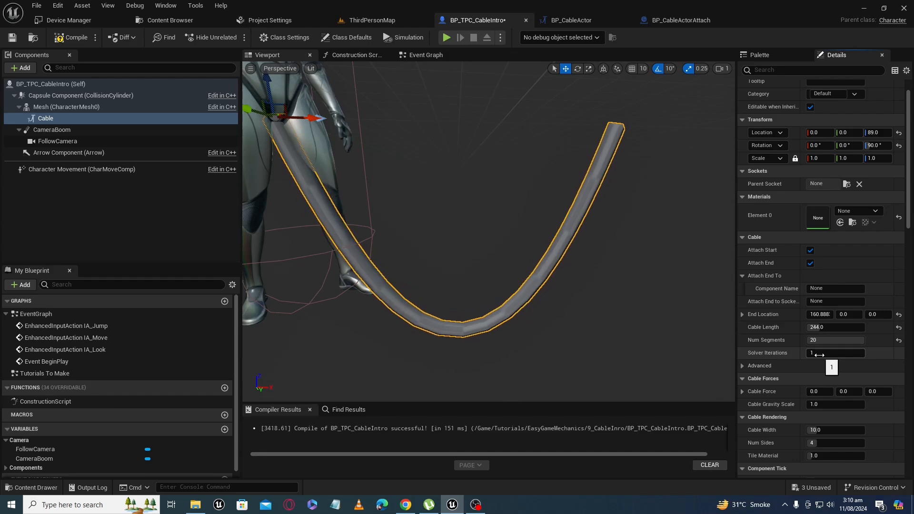
{"action": "left_click_drag", "start_coordinate": [819, 356], "coordinate": [864, 355]}
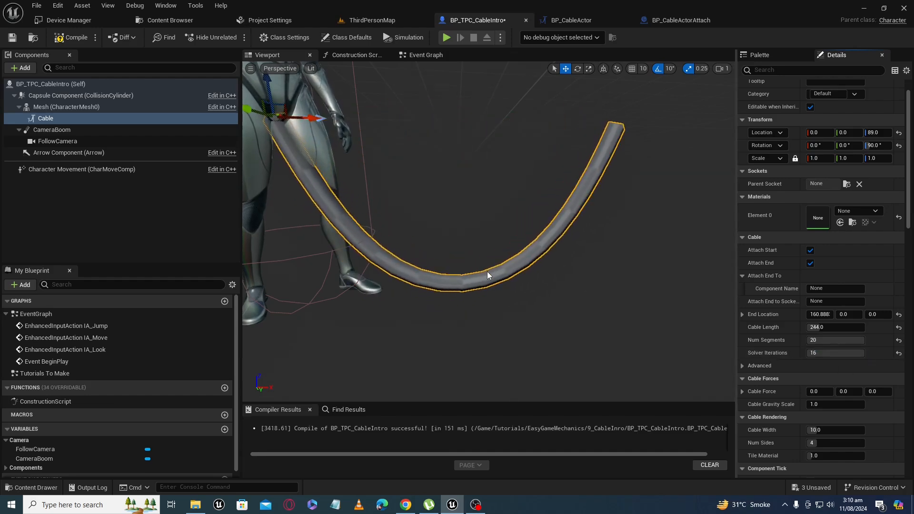
{"action": "mouse_move", "coordinate": [857, 354]}
{"action": "left_mouse_down"}
{"action": "mouse_move", "coordinate": [825, 354]}
{"action": "mouse_move", "coordinate": [844, 354]}
{"action": "left_mouse_up"}
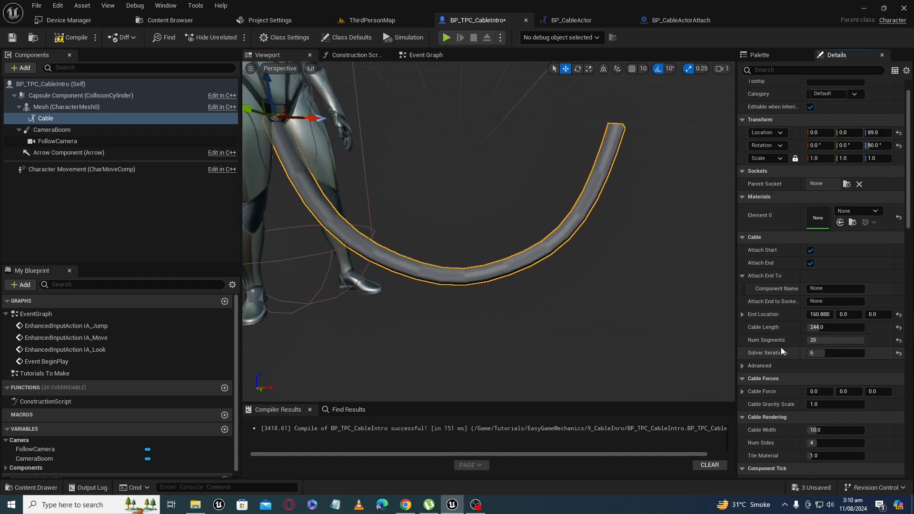
- Try a Cable Force of about 59187 on the Y axis and inspect the cable's deflection
{"action": "scroll", "coordinate": [791, 353], "scroll_direction": "down", "scroll_amount": 1}
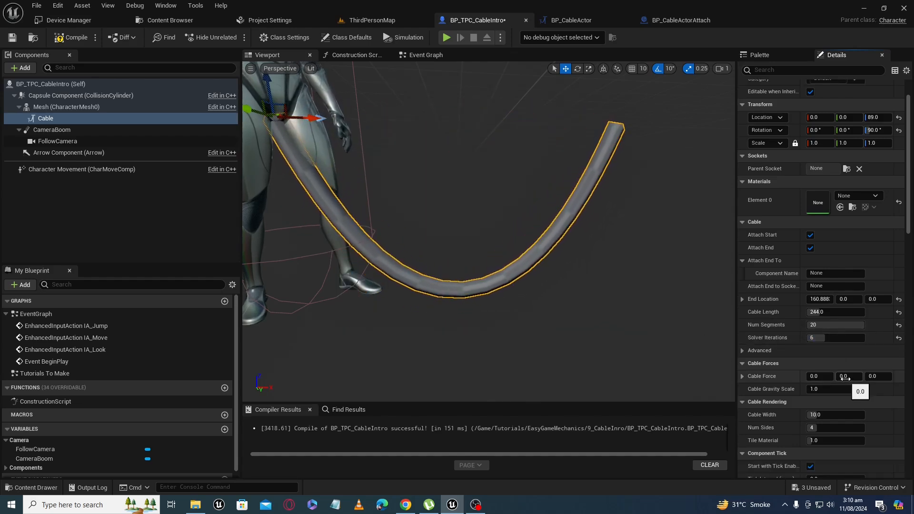
{"action": "right_click_drag", "start_coordinate": [619, 341], "coordinate": [391, 282]}
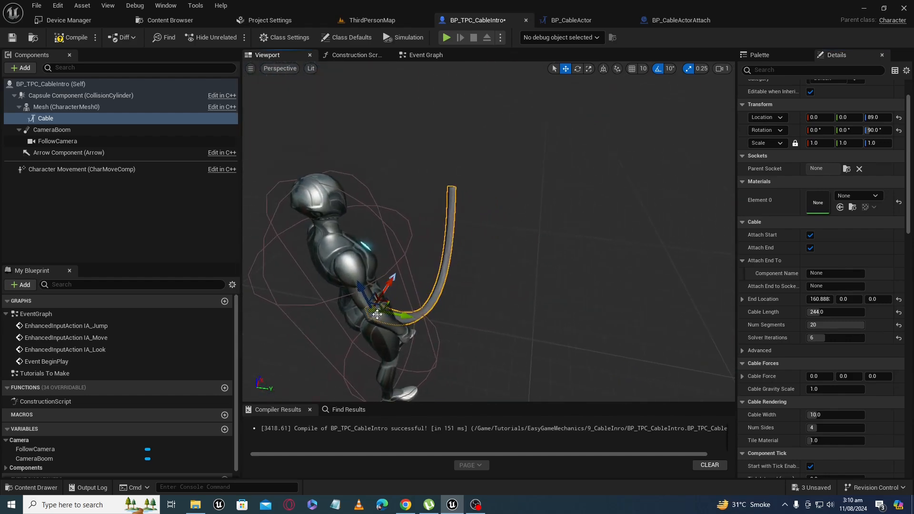
{"action": "left_click_drag", "start_coordinate": [849, 376], "coordinate": [899, 376]}
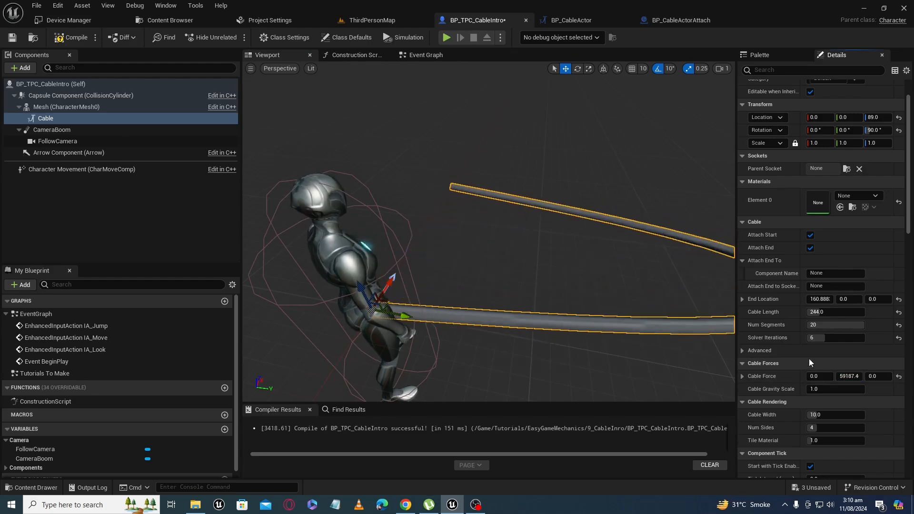
{"action": "mouse_move", "coordinate": [805, 339]}
{"action": "right_mouse_down"}
{"action": "mouse_move", "coordinate": [804, 327]}
{"action": "mouse_move", "coordinate": [805, 348]}
{"action": "right_mouse_up"}
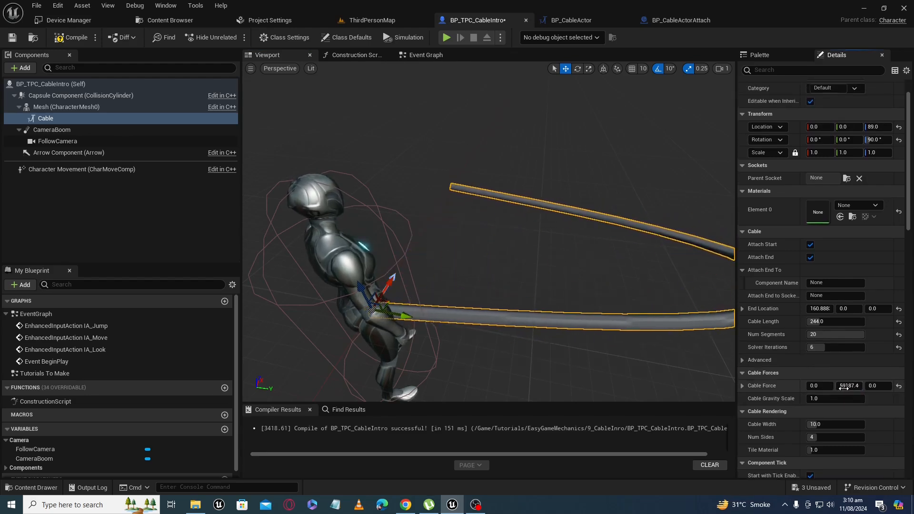
{"action": "right_click_drag", "start_coordinate": [539, 309], "coordinate": [529, 304]}
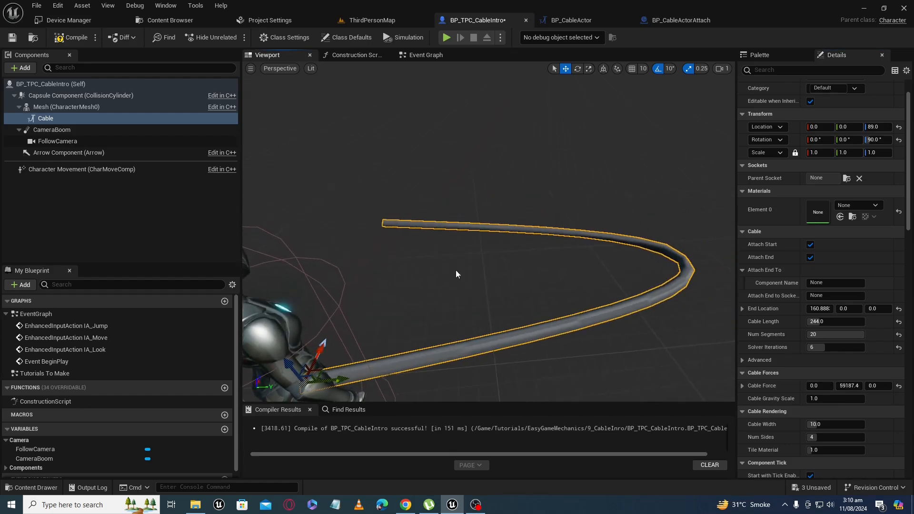
{"action": "mouse_move", "coordinate": [456, 274]}
{"action": "right_mouse_down"}
{"action": "mouse_move", "coordinate": [428, 266]}
{"action": "mouse_move", "coordinate": [457, 273]}
{"action": "right_mouse_up"}
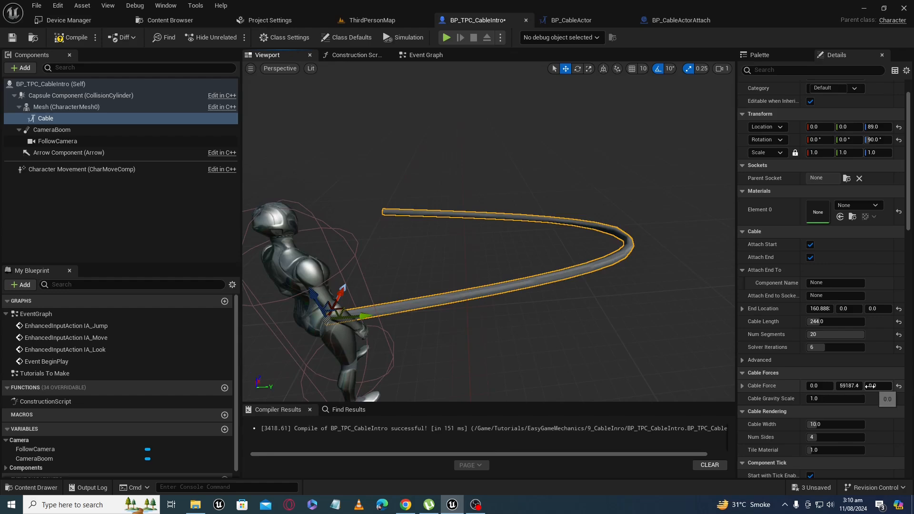
- Try adding a Cable Force of about 91045 on the Z axis, and reset Cable Force to its default
{"action": "left_click_drag", "start_coordinate": [870, 386], "coordinate": [900, 386]}
{"action": "scroll", "coordinate": [762, 362], "scroll_direction": "up", "scroll_amount": 1}
{"action": "right_click_drag", "start_coordinate": [476, 238], "coordinate": [523, 224]}
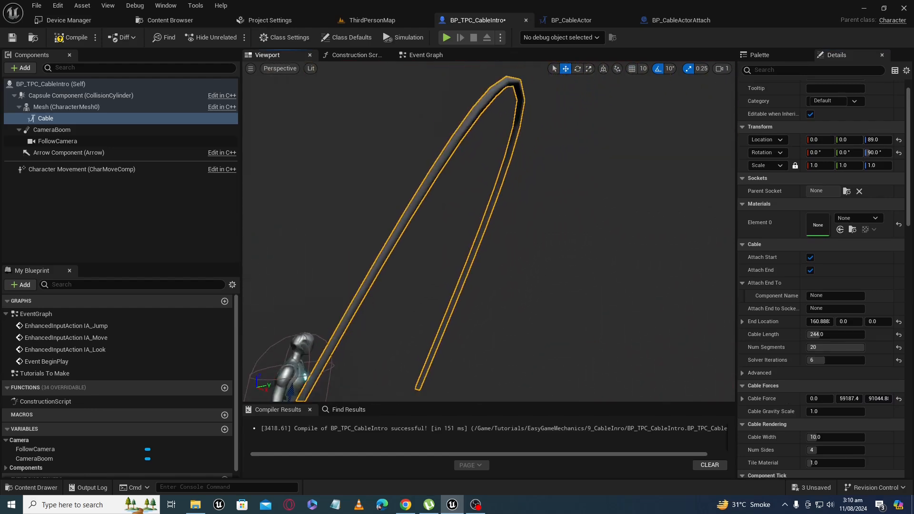
{"action": "left_click", "coordinate": [899, 400]}
- Set the Cable Gravity Scale to about 0.112
{"action": "right_click_drag", "start_coordinate": [490, 341], "coordinate": [532, 338]}
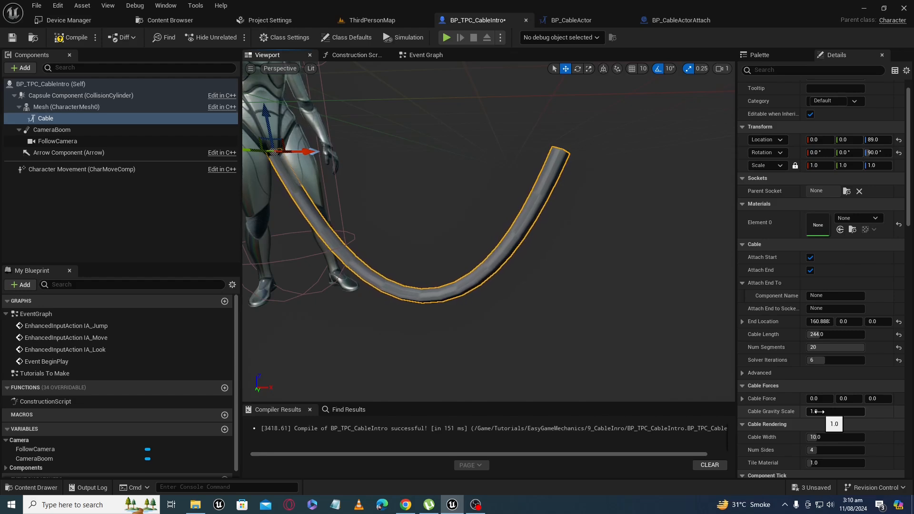
{"action": "left_click_drag", "start_coordinate": [838, 412], "coordinate": [805, 411]}
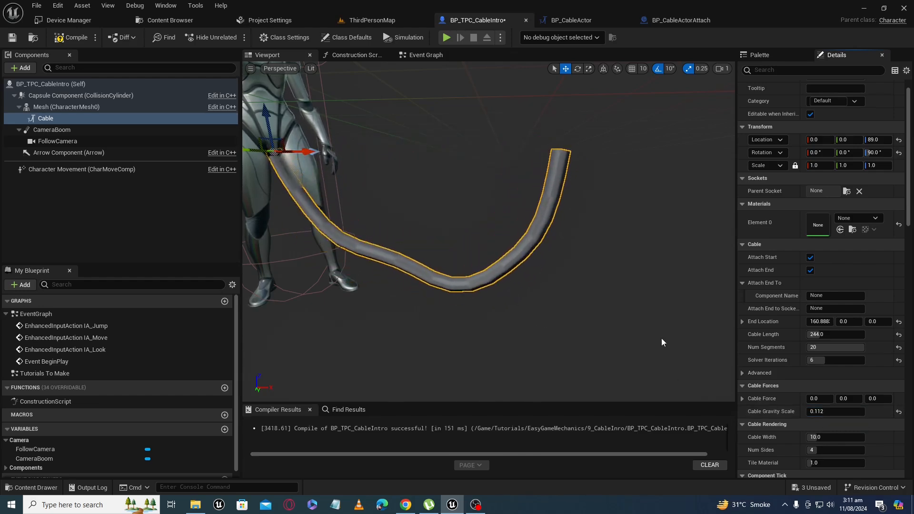
- Try a negative Cable Gravity Scale of about -3.54, inspect the upward curve, and reset the scale to its default
{"action": "left_click_drag", "start_coordinate": [817, 412], "coordinate": [774, 412]}
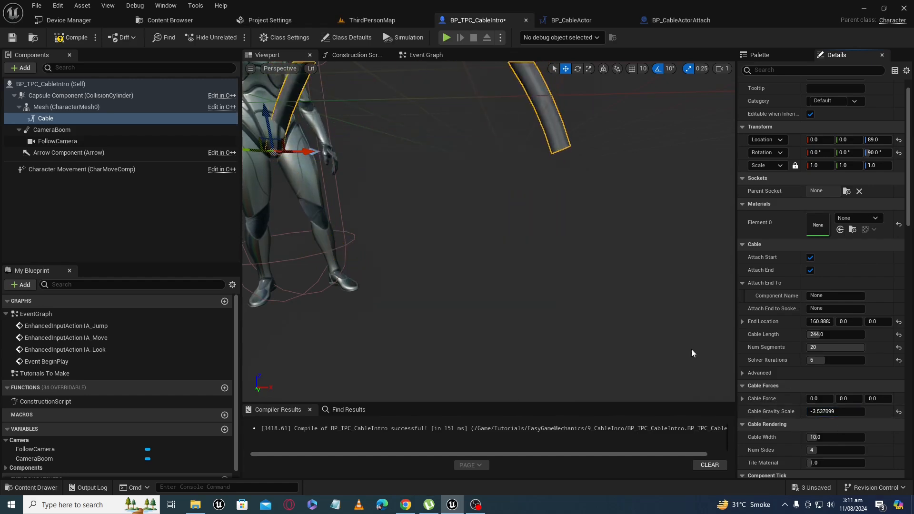
{"action": "mouse_move", "coordinate": [571, 276]}
{"action": "right_mouse_down"}
{"action": "mouse_move", "coordinate": [569, 230]}
{"action": "mouse_move", "coordinate": [538, 228]}
{"action": "mouse_move", "coordinate": [545, 251]}
{"action": "mouse_move", "coordinate": [552, 242]}
{"action": "mouse_move", "coordinate": [618, 343]}
{"action": "right_mouse_up"}
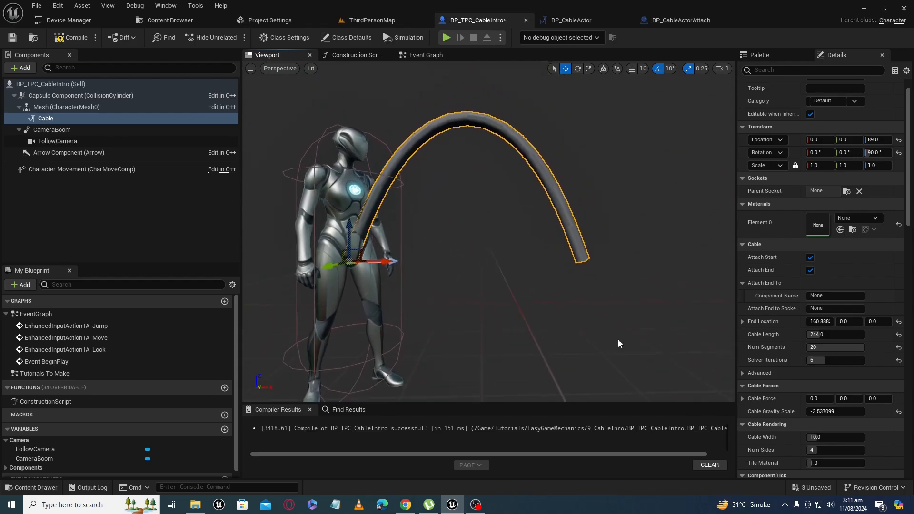
{"action": "left_click", "coordinate": [899, 411]}
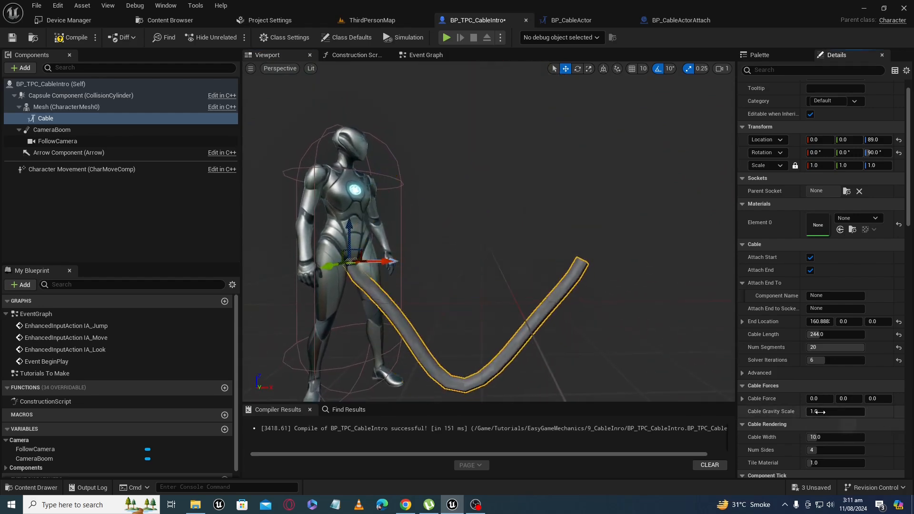
- Try Cable Gravity Scale values of about 3.02 and 8, and reset the scale to its default
{"action": "mouse_move", "coordinate": [819, 412]}
{"action": "left_mouse_down"}
{"action": "mouse_move", "coordinate": [805, 412]}
{"action": "mouse_move", "coordinate": [821, 412]}
{"action": "left_mouse_up"}
{"action": "right_click_drag", "start_coordinate": [502, 334], "coordinate": [481, 352]}
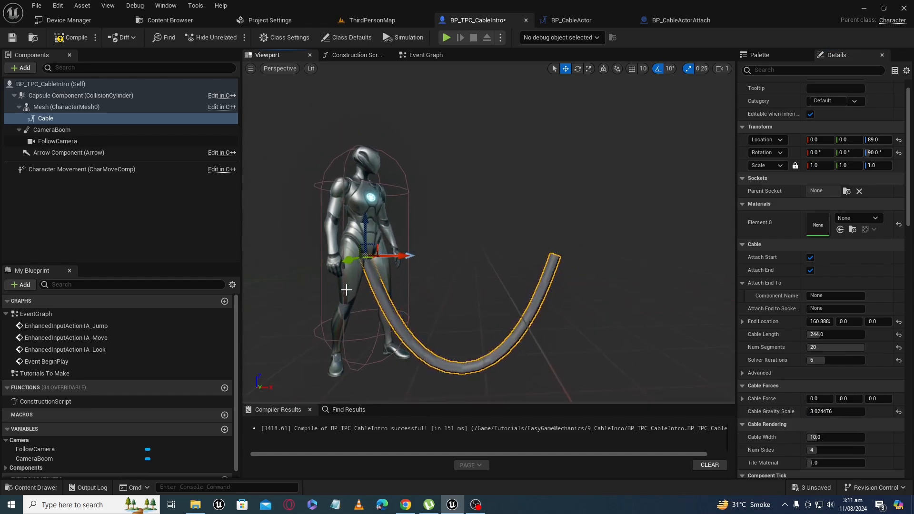
{"action": "left_click_drag", "start_coordinate": [819, 412], "coordinate": [841, 412]}
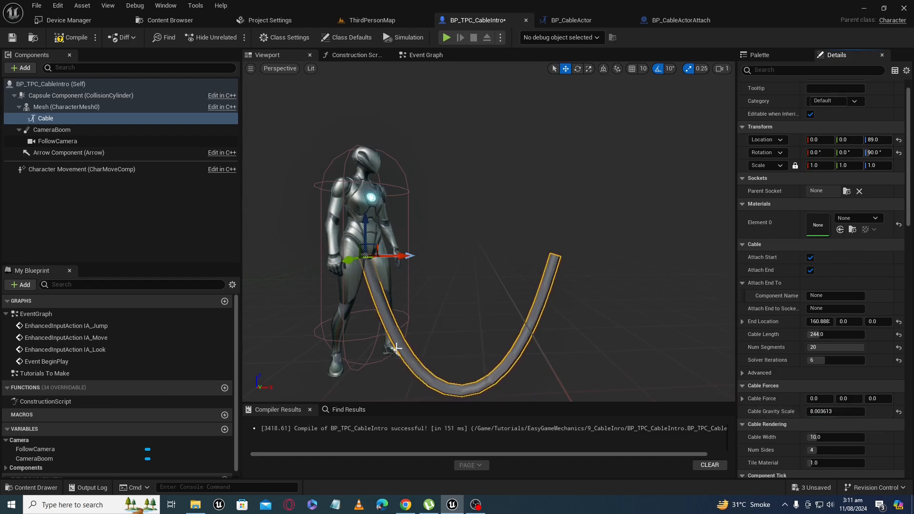
{"action": "left_click", "coordinate": [900, 412]}
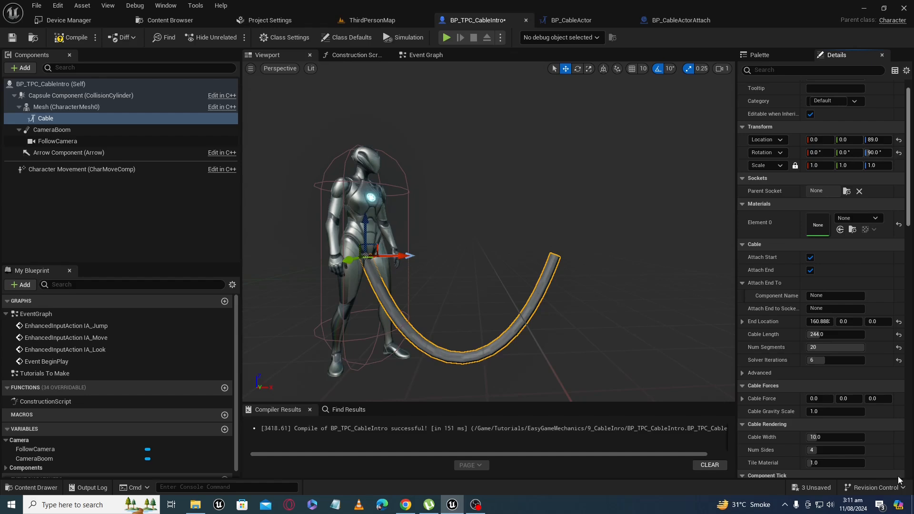
- Try changing the Cable Width in the Cable Rendering settings while viewing the cable's end
{"action": "scroll", "coordinate": [844, 442], "scroll_direction": "down", "scroll_amount": 2}
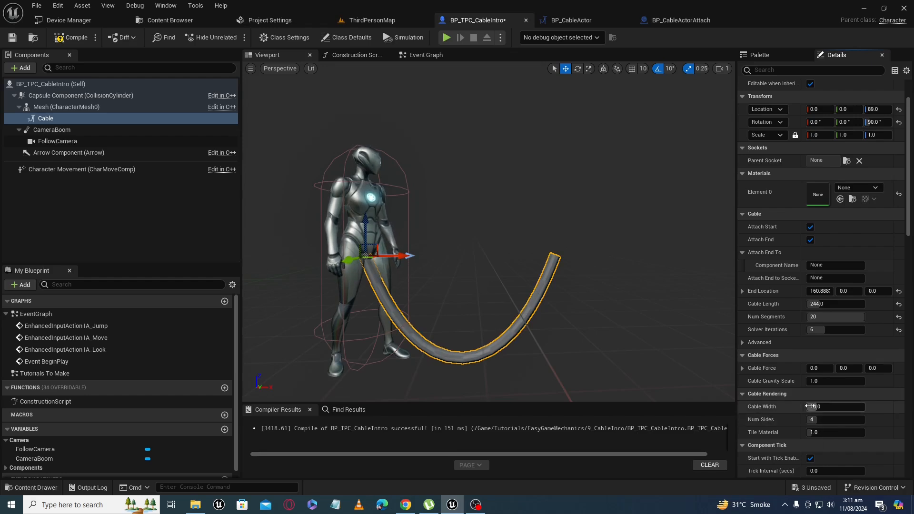
{"action": "right_click_drag", "start_coordinate": [581, 285], "coordinate": [491, 329]}
{"action": "key", "text": "d"}
{"action": "key", "text": "s"}
{"action": "key", "text": "w"}
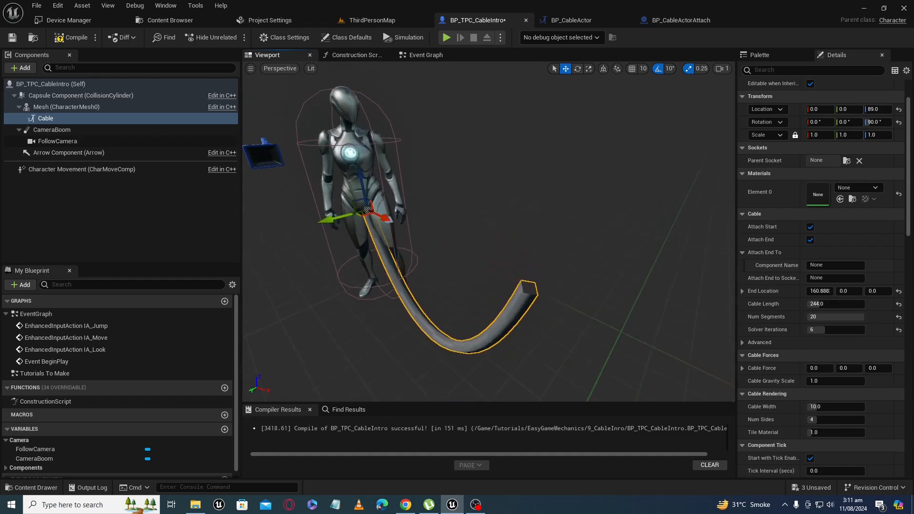
{"action": "mouse_move", "coordinate": [818, 406]}
{"action": "left_mouse_down"}
{"action": "mouse_move", "coordinate": [840, 406]}
{"action": "mouse_move", "coordinate": [823, 406]}
{"action": "left_mouse_up"}
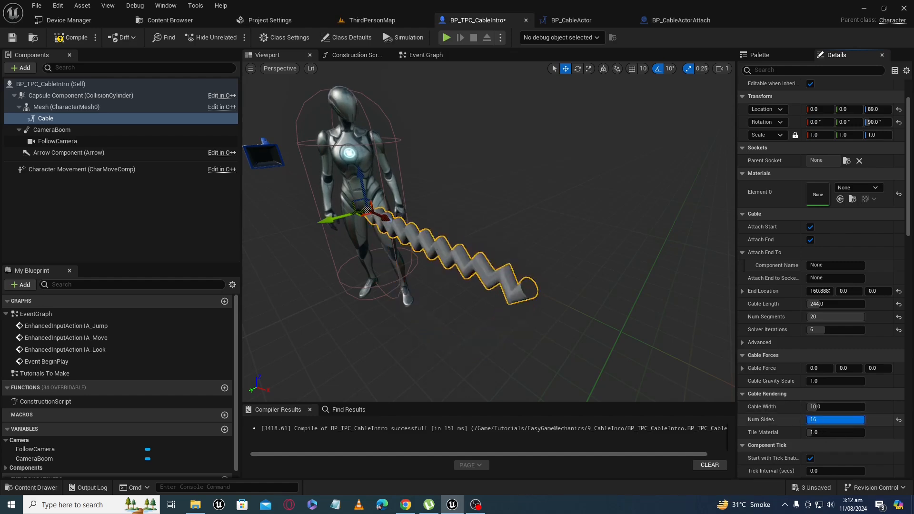
- Compare the cable's shape with Num Sides at 16, 1, 2 and 3, and reset Num Sides to its default
{"action": "left_click_drag", "start_coordinate": [848, 420], "coordinate": [864, 420]}
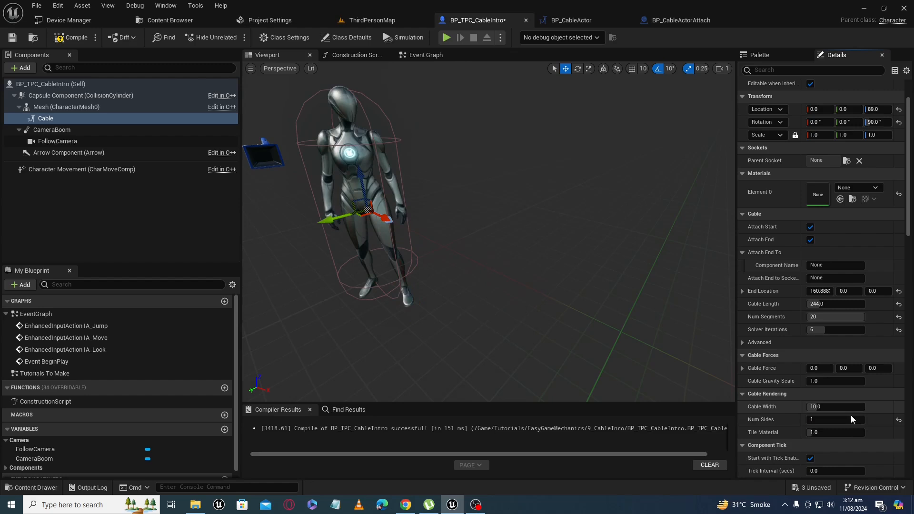
{"action": "key", "text": "Return"}
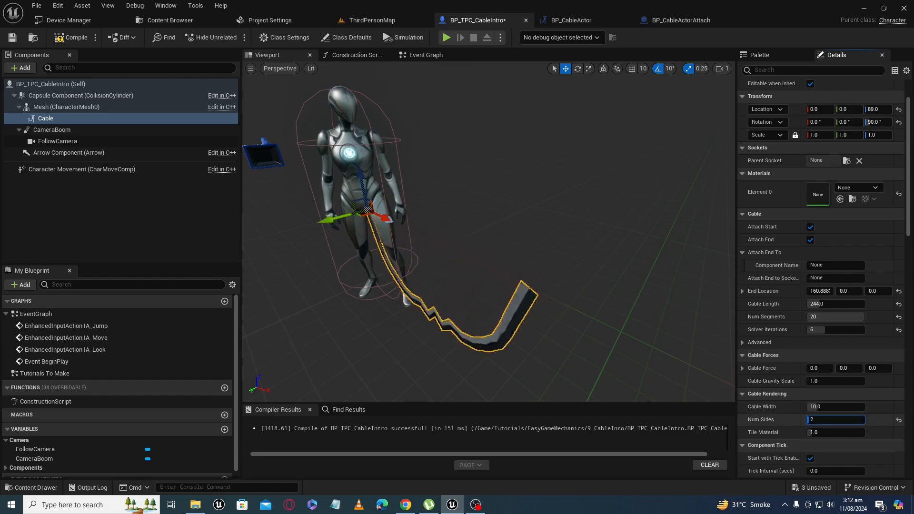
{"action": "right_click_drag", "start_coordinate": [526, 287], "coordinate": [555, 329]}
{"action": "key", "text": "d"}
{"action": "key", "text": "a"}
{"action": "key", "text": "w"}
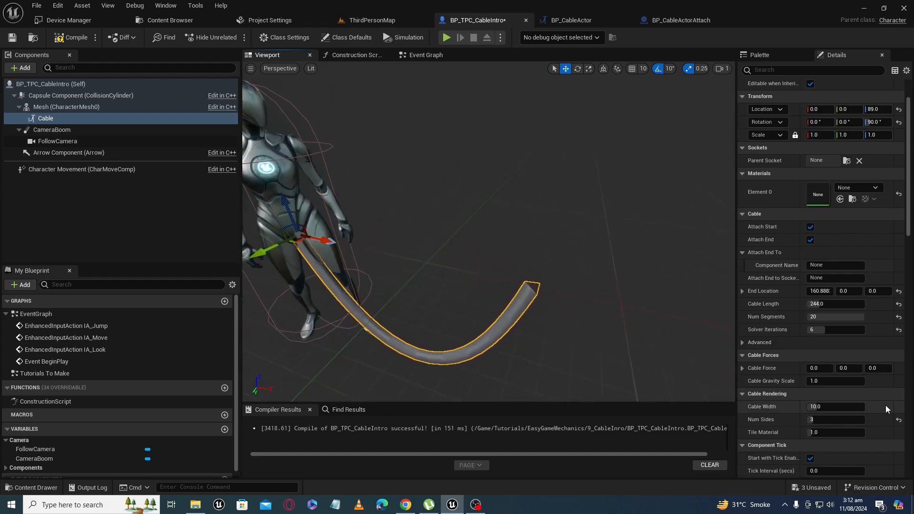
{"action": "left_click", "coordinate": [898, 420]}
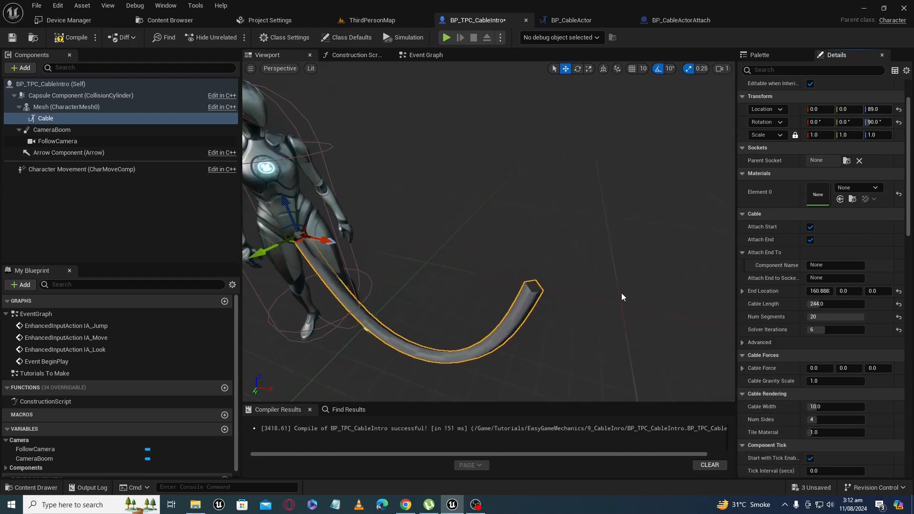
- Try Tile Material values of about 5.3, 0.1 and 0.8 on the cable, and reset Tile Material to its default
{"action": "scroll", "coordinate": [622, 293], "scroll_direction": "up", "scroll_amount": 8}
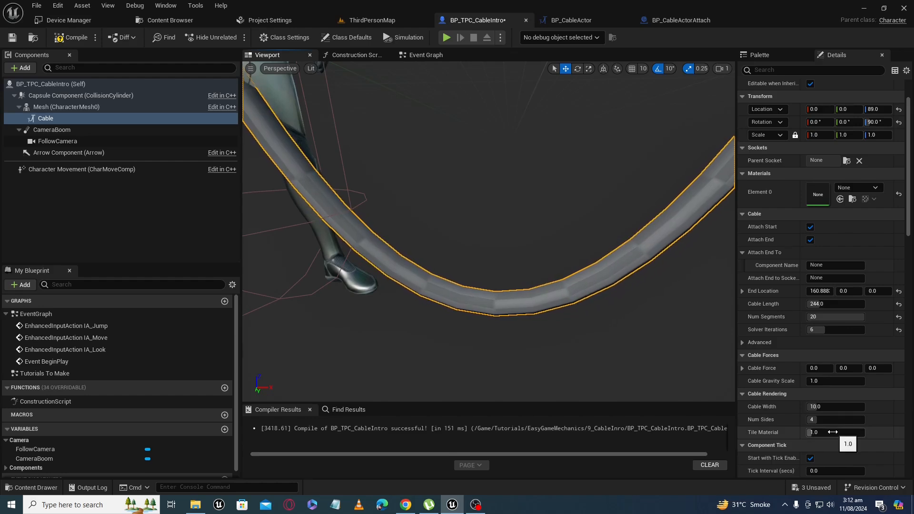
{"action": "left_click_drag", "start_coordinate": [828, 432], "coordinate": [852, 433]}
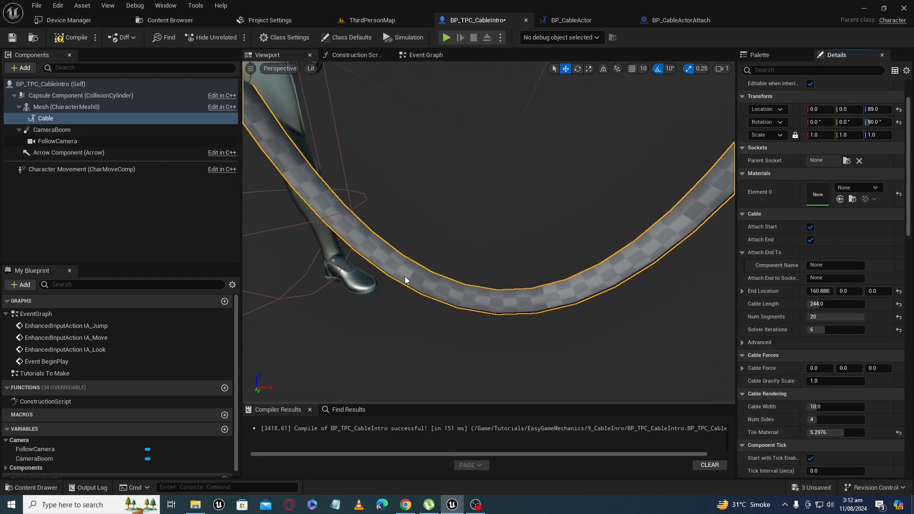
{"action": "left_click_drag", "start_coordinate": [835, 433], "coordinate": [808, 432]}
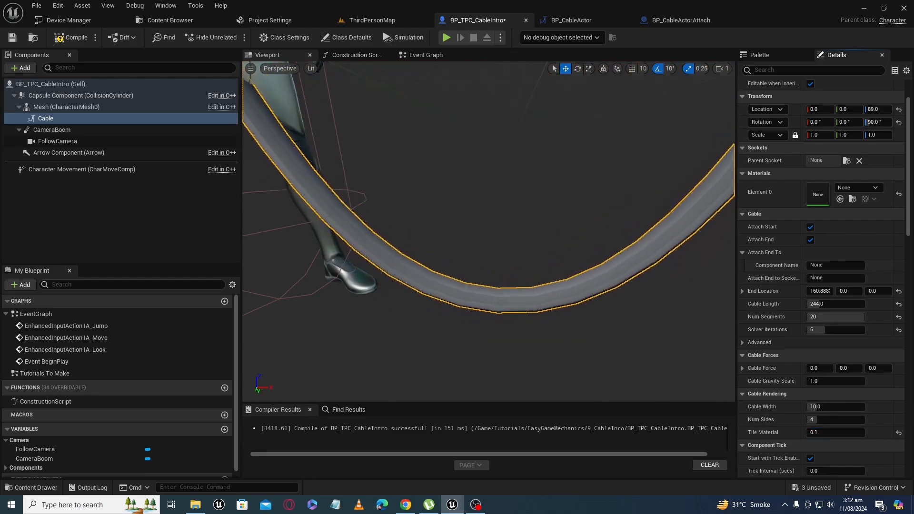
{"action": "right_click_drag", "start_coordinate": [598, 280], "coordinate": [631, 245]}
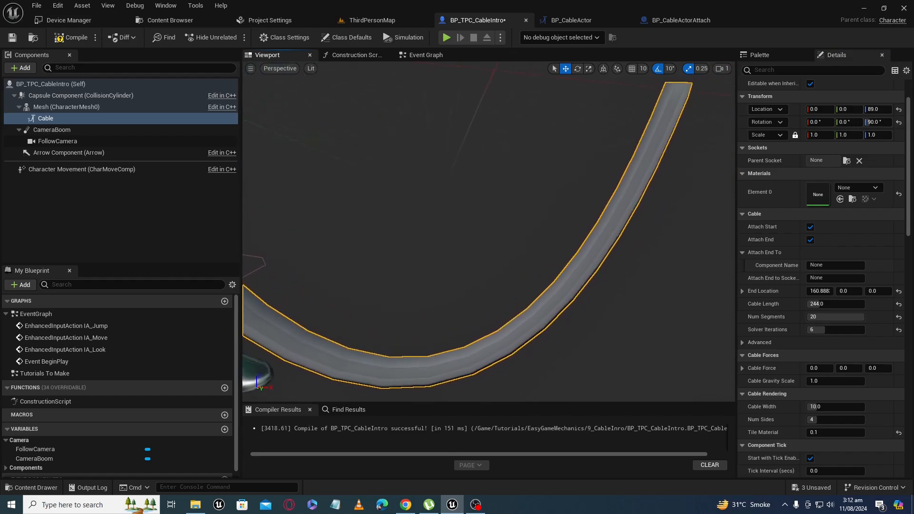
{"action": "right_click_drag", "start_coordinate": [662, 138], "coordinate": [640, 149]}
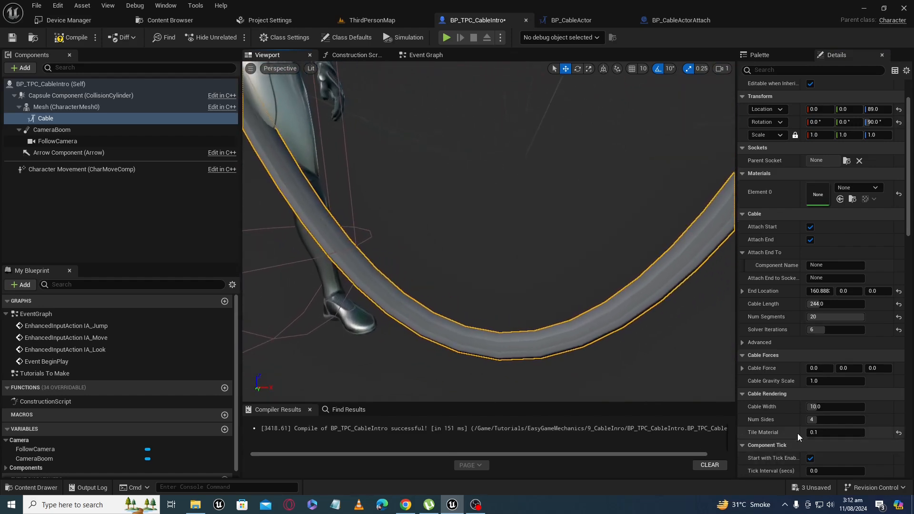
{"action": "left_click_drag", "start_coordinate": [812, 432], "coordinate": [834, 432]}
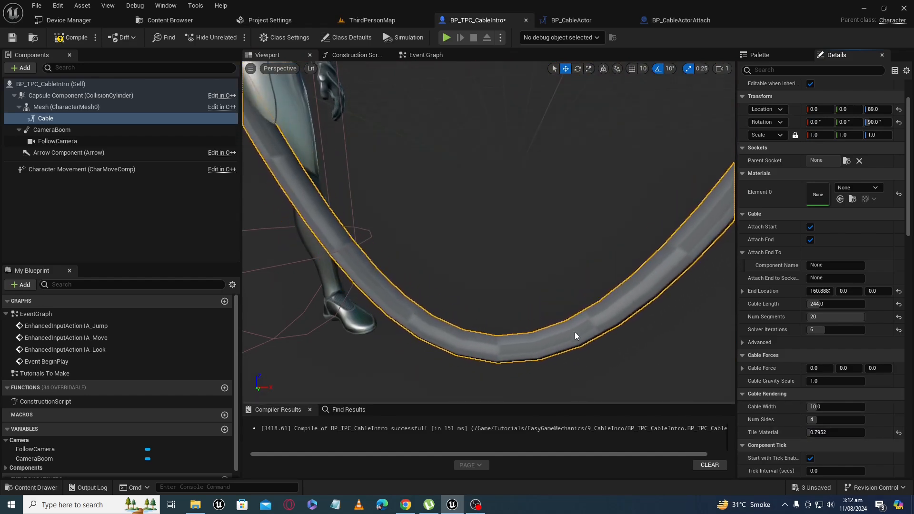
{"action": "left_click", "coordinate": [899, 433]}
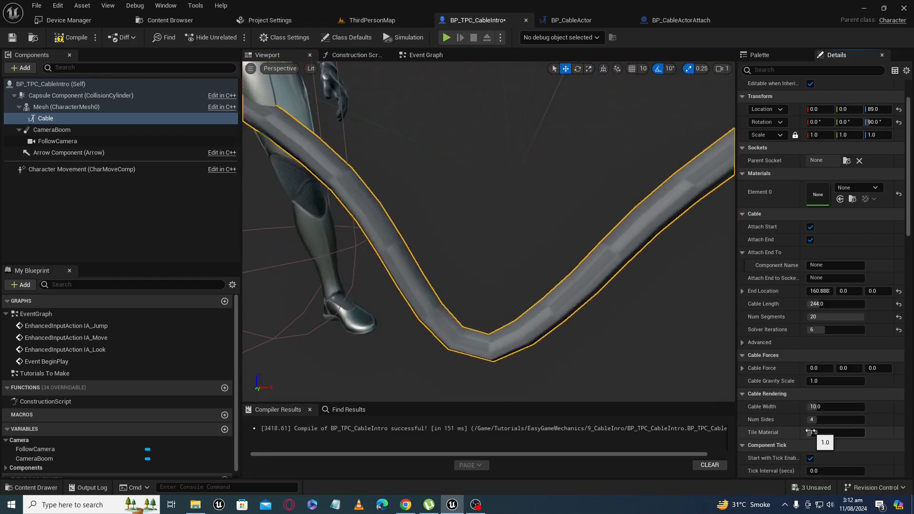
- Reveal the advanced Component Tick settings and the advanced Cable settings to review their options
{"action": "scroll", "coordinate": [810, 431], "scroll_direction": "down", "scroll_amount": 3}
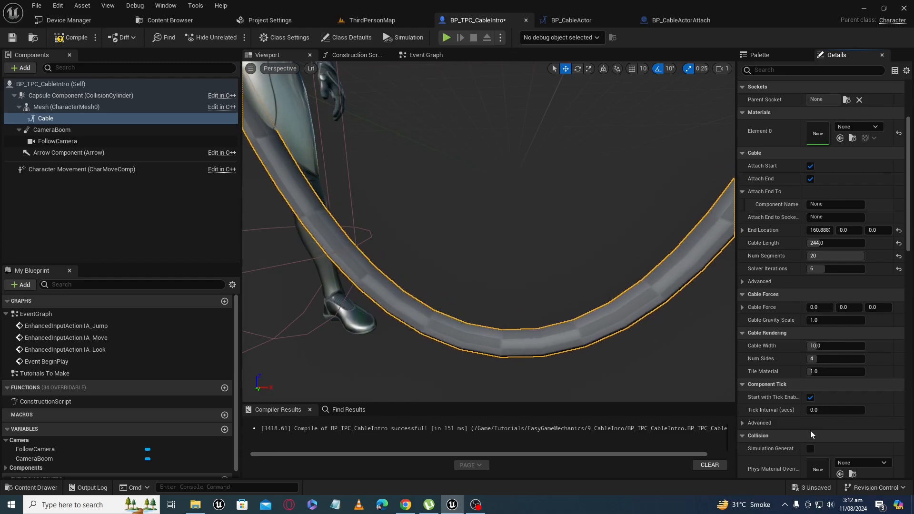
{"action": "left_click", "coordinate": [742, 424]}
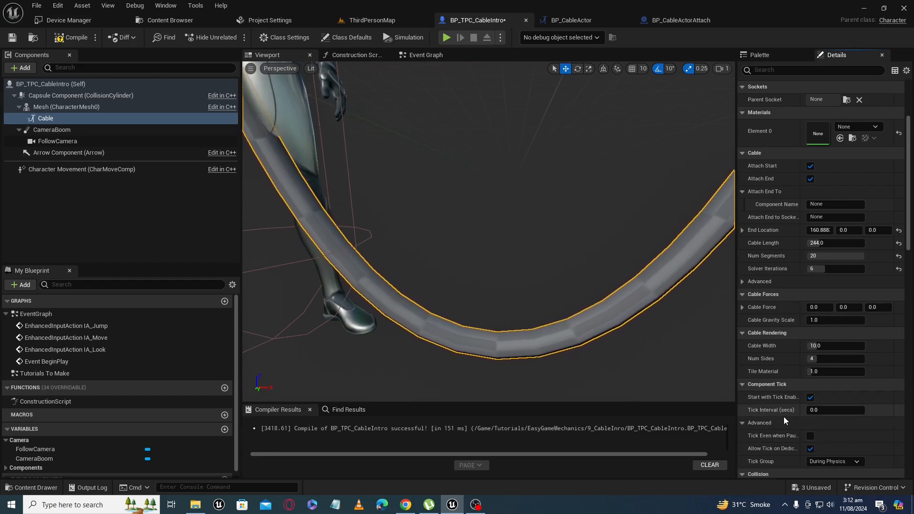
{"action": "scroll", "coordinate": [783, 416], "scroll_direction": "up", "scroll_amount": 3}
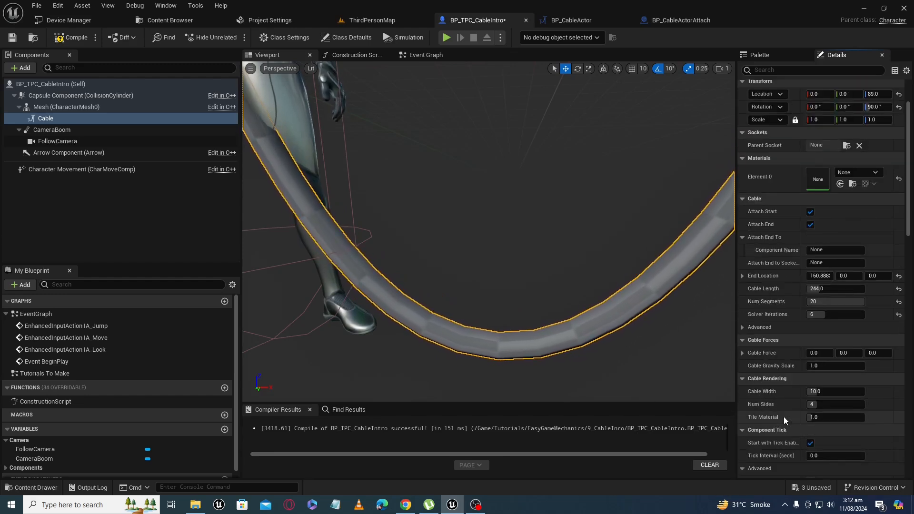
{"action": "left_click", "coordinate": [742, 328]}
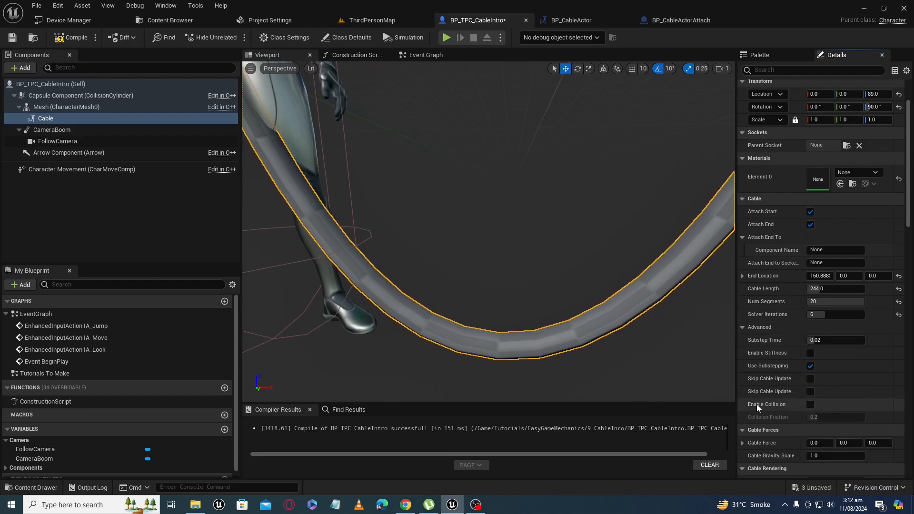
- Try Enable Collision on the cable to see how it reacts to the character, and disable it again
{"action": "left_click_drag", "start_coordinate": [554, 280], "coordinate": [559, 307]}
{"action": "right_click_drag", "start_coordinate": [560, 307], "coordinate": [536, 288]}
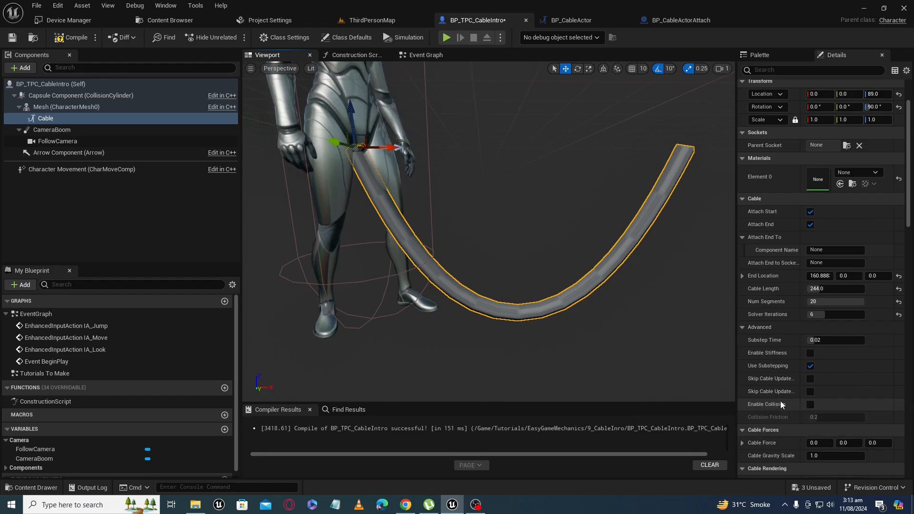
{"action": "left_click", "coordinate": [810, 405]}
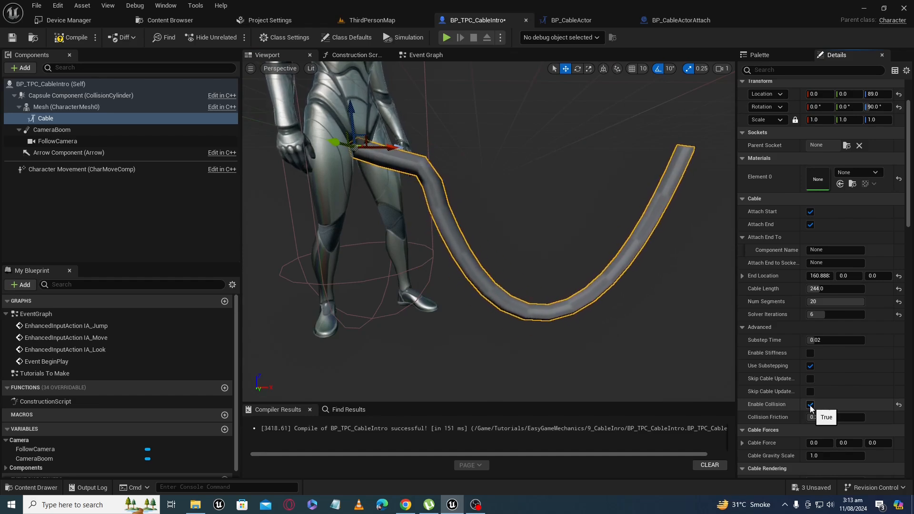
{"action": "left_click", "coordinate": [810, 406]}
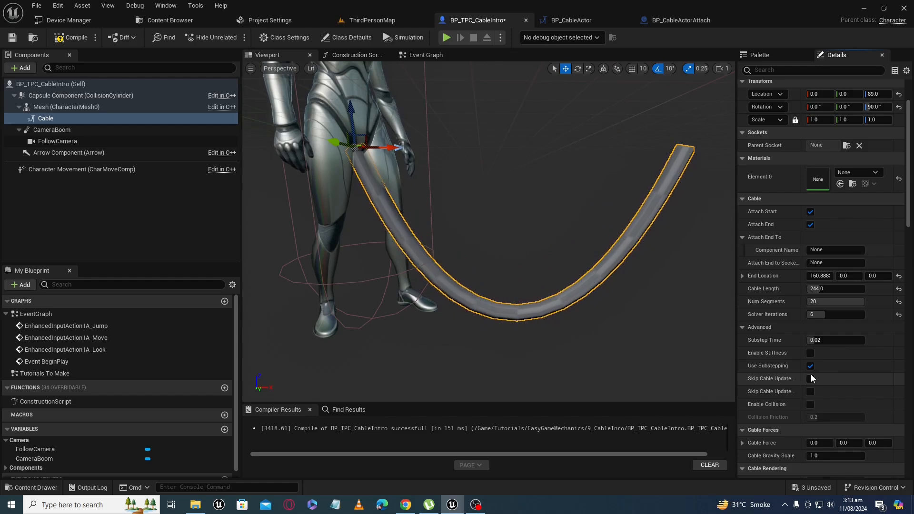
- Add a Cube component to the character blueprint
{"action": "scroll", "coordinate": [809, 381], "scroll_direction": "up", "scroll_amount": 3}
{"action": "right_click_drag", "start_coordinate": [577, 255], "coordinate": [579, 207]}
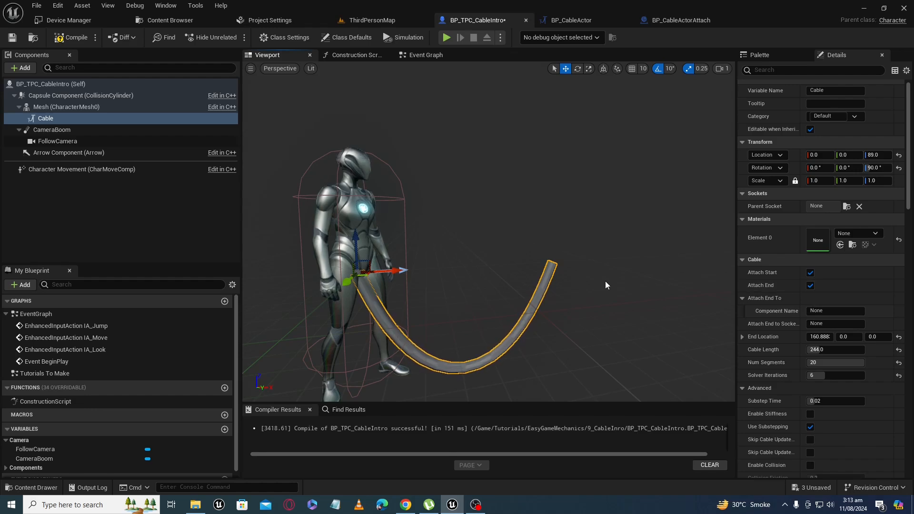
{"action": "right_click_drag", "start_coordinate": [486, 325], "coordinate": [461, 329]}
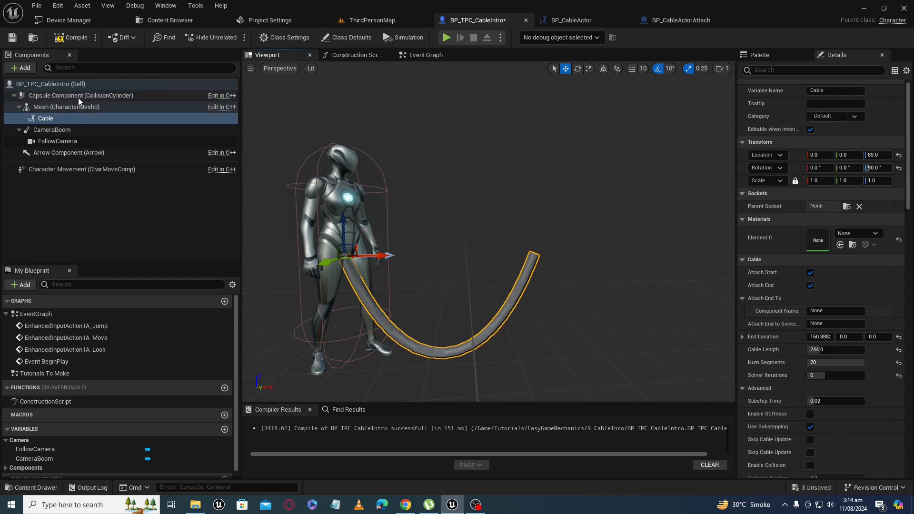
{"action": "mouse_move", "coordinate": [46, 95]}
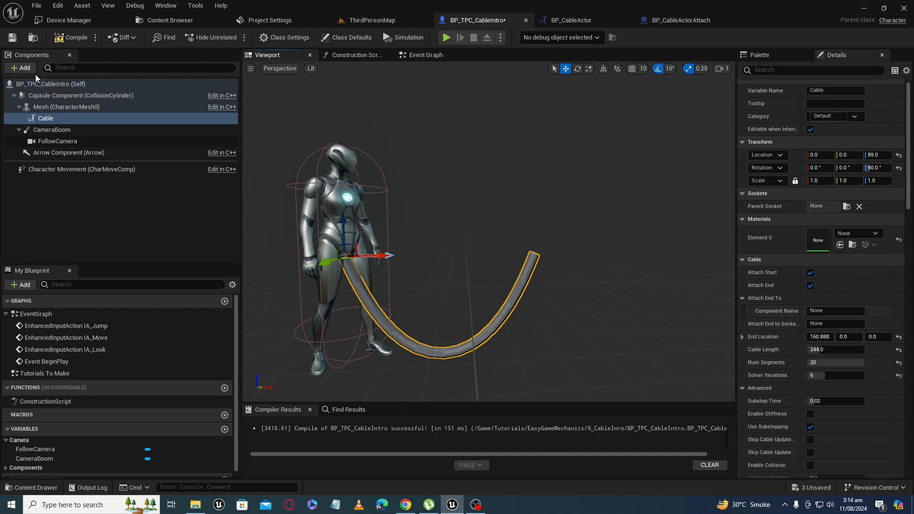
{"action": "left_click", "coordinate": [23, 68]}
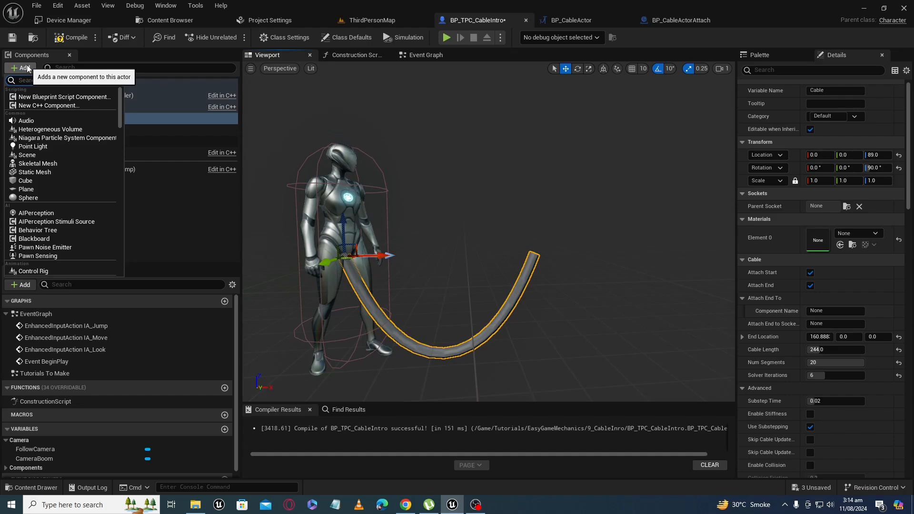
{"action": "type", "text": "cube"}
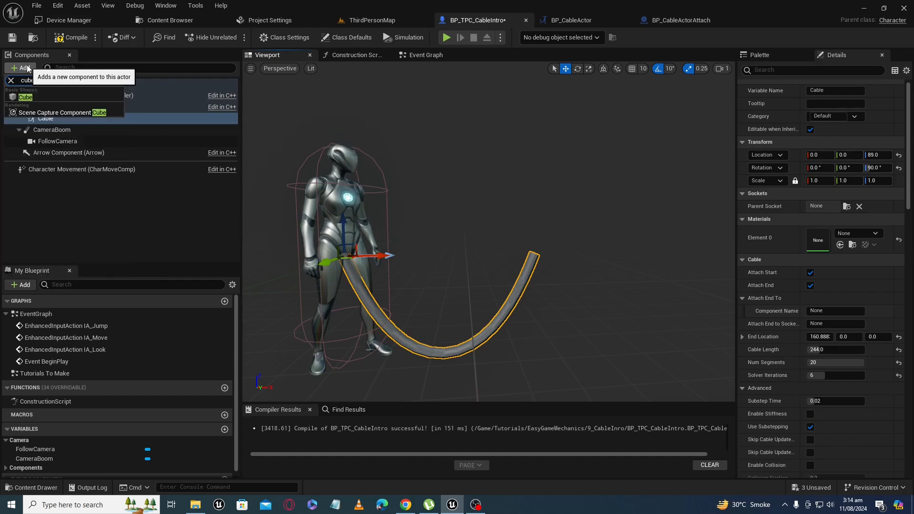
{"action": "left_click", "coordinate": [28, 96]}
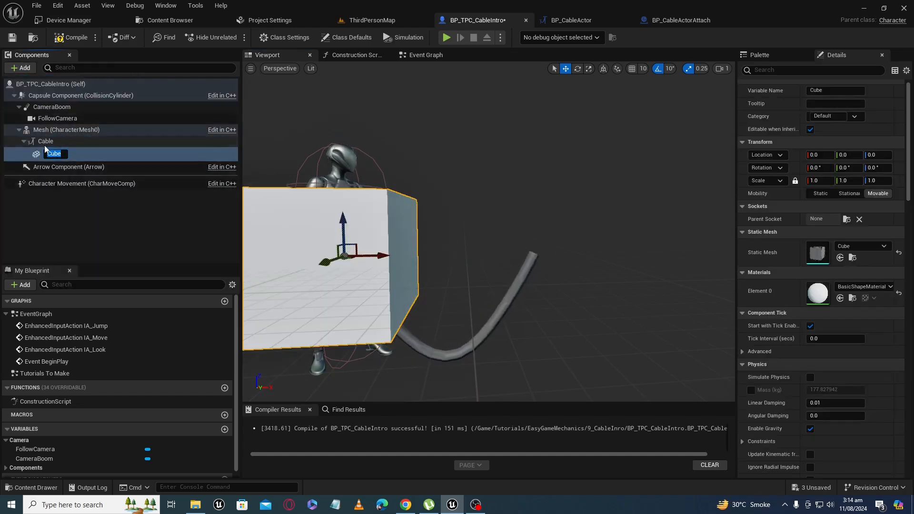
- Reparent the Cube directly under the Capsule Component and keep its name as Cube
{"action": "left_click_drag", "start_coordinate": [52, 153], "coordinate": [47, 141]}
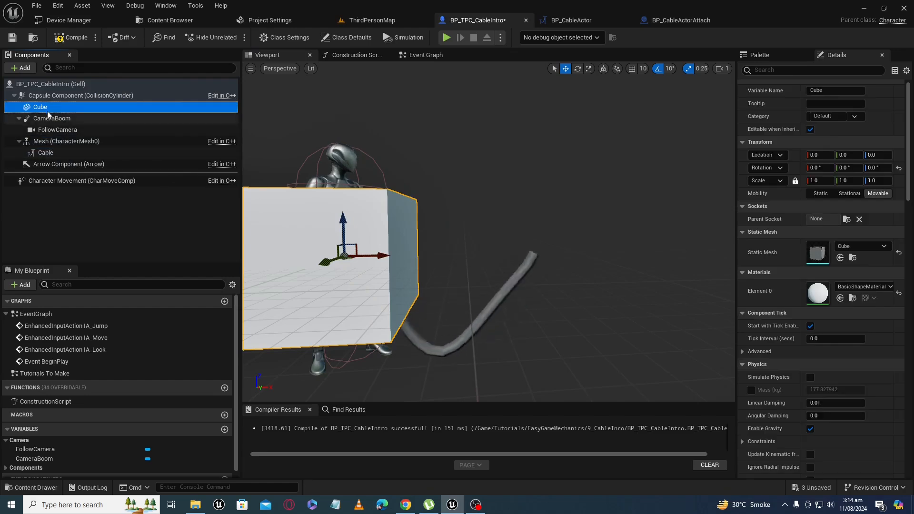
{"action": "key", "text": "F2"}
{"action": "key", "text": "Return"}
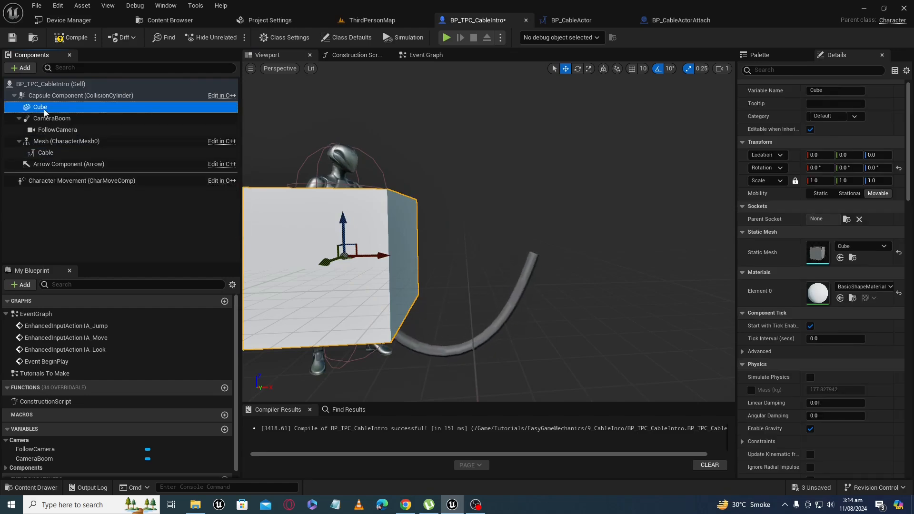
- Scale the Cube uniformly to 0.25 and move it in front of the character to about X 187
{"action": "left_click", "coordinate": [338, 280]}
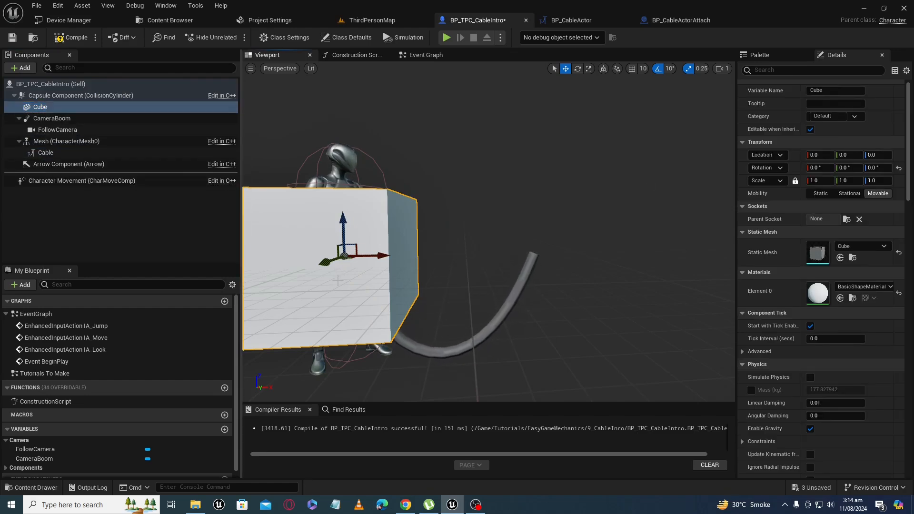
{"action": "left_click_drag", "start_coordinate": [344, 259], "coordinate": [589, 253]}
{"action": "key", "text": "w"}
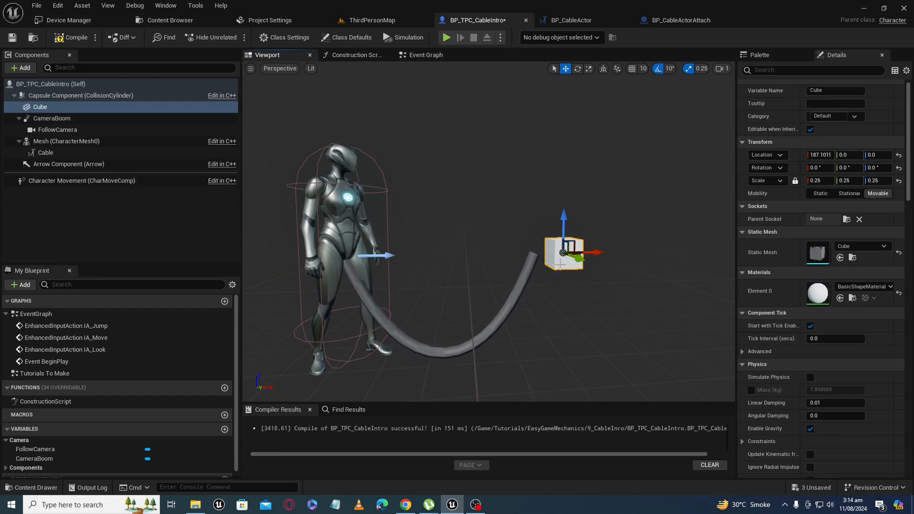
- Set the cable's End Location X to 0 and its Cable Length to 0
{"action": "left_click", "coordinate": [506, 308]}
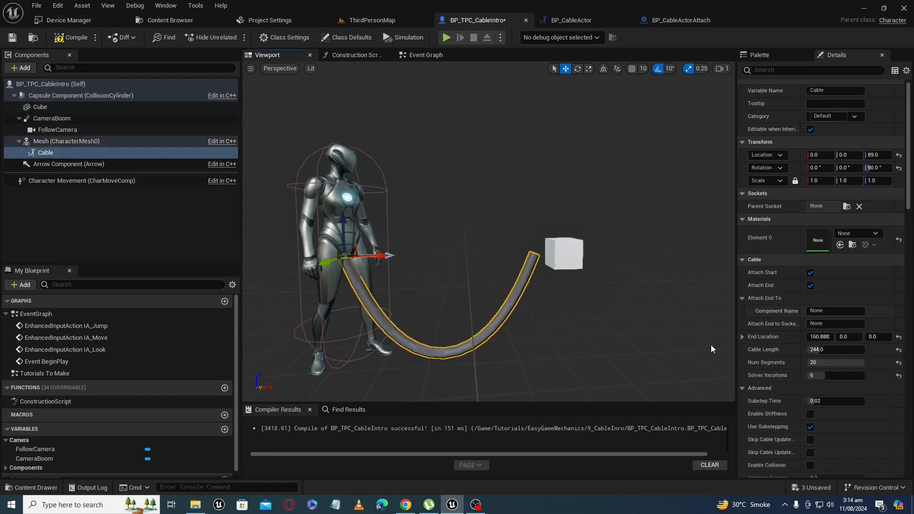
{"action": "left_click", "coordinate": [822, 339]}
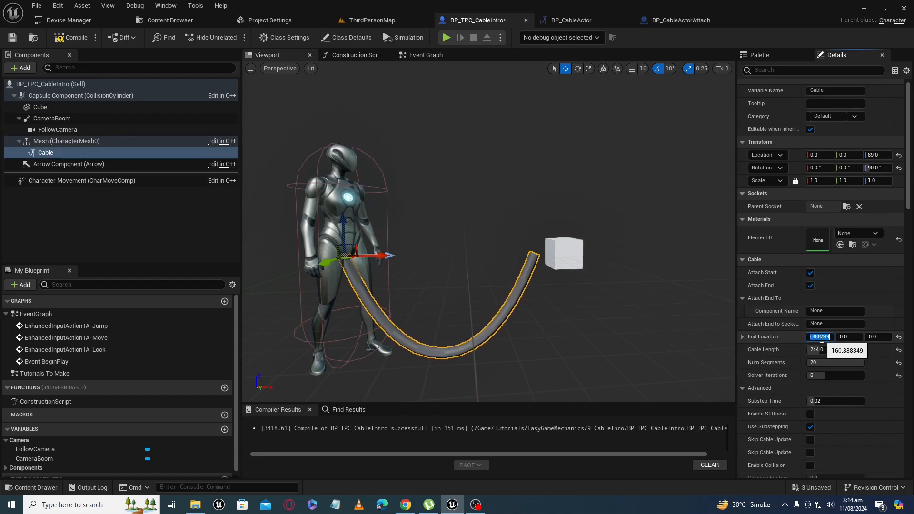
{"action": "type", "text": "0"}
{"action": "left_click", "coordinate": [817, 349]}
{"action": "type", "text": "0"}
{"action": "key", "text": "Return"}
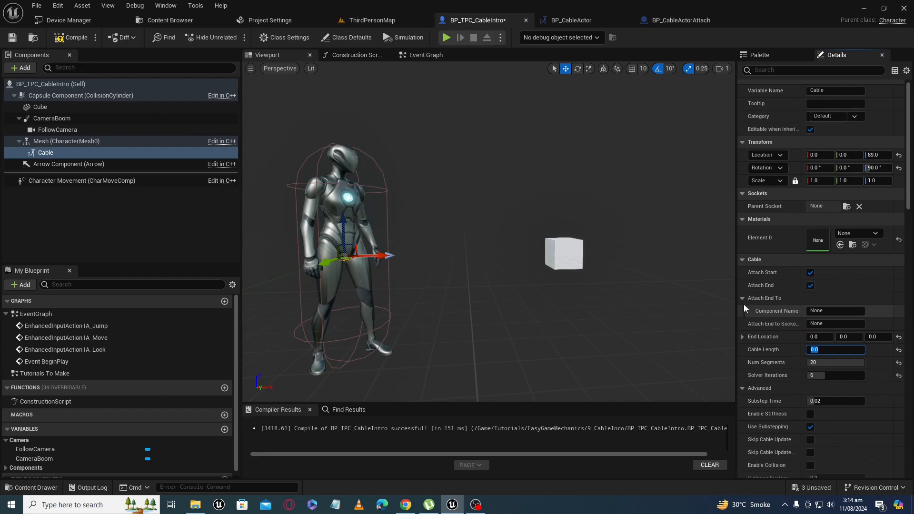
- Attach the cable's end to the component named Cube and compile the blueprint
{"action": "left_click", "coordinate": [42, 108]}
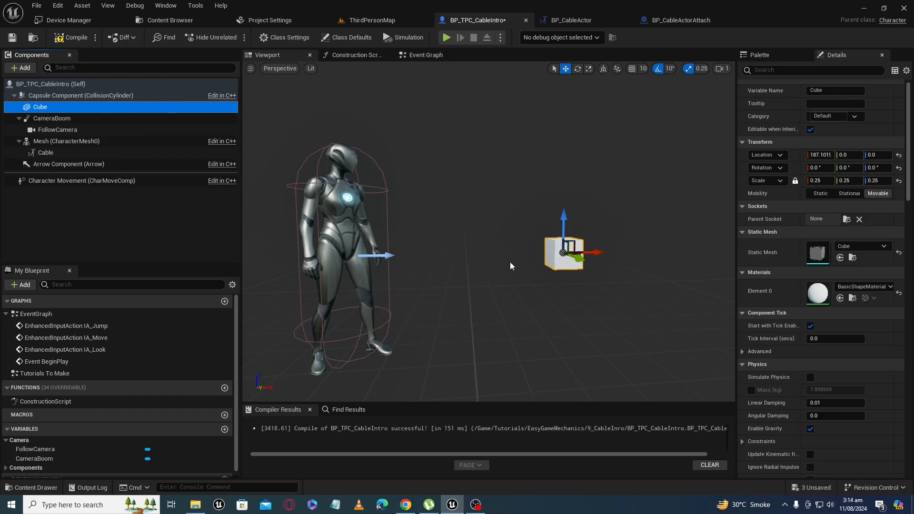
{"action": "left_click", "coordinate": [45, 152]}
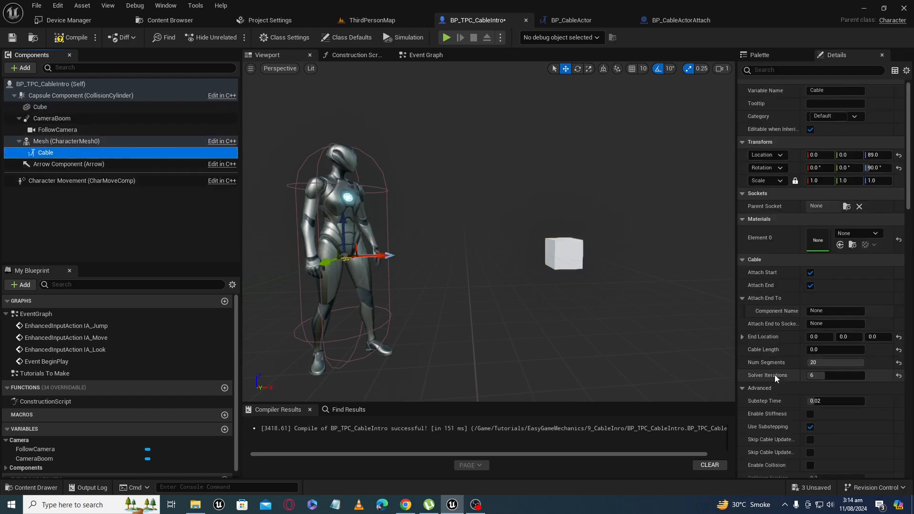
{"action": "left_click", "coordinate": [827, 312]}
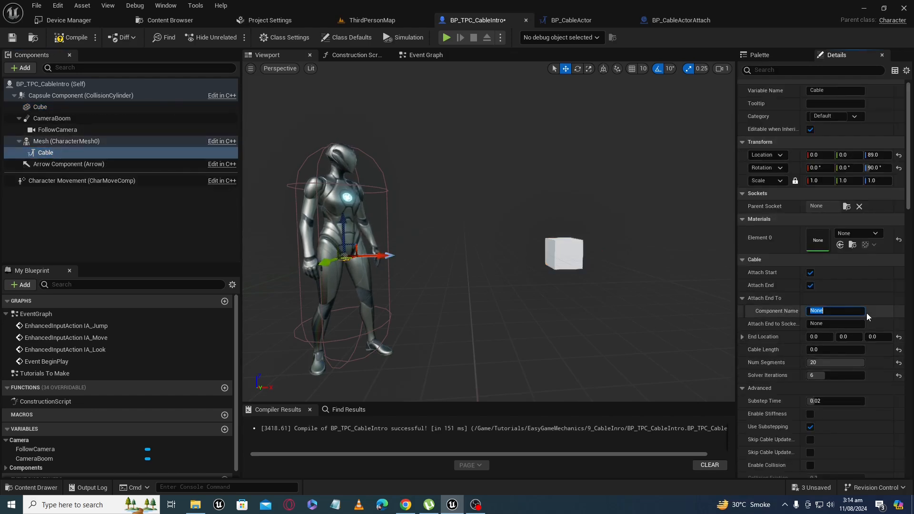
{"action": "type", "text": "Cube"}
{"action": "key", "text": "Return"}
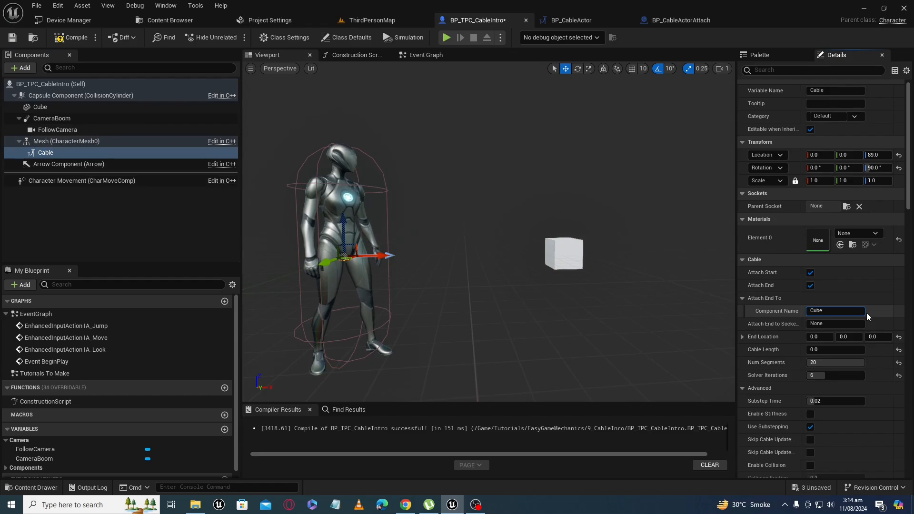
{"action": "left_click", "coordinate": [69, 38]}
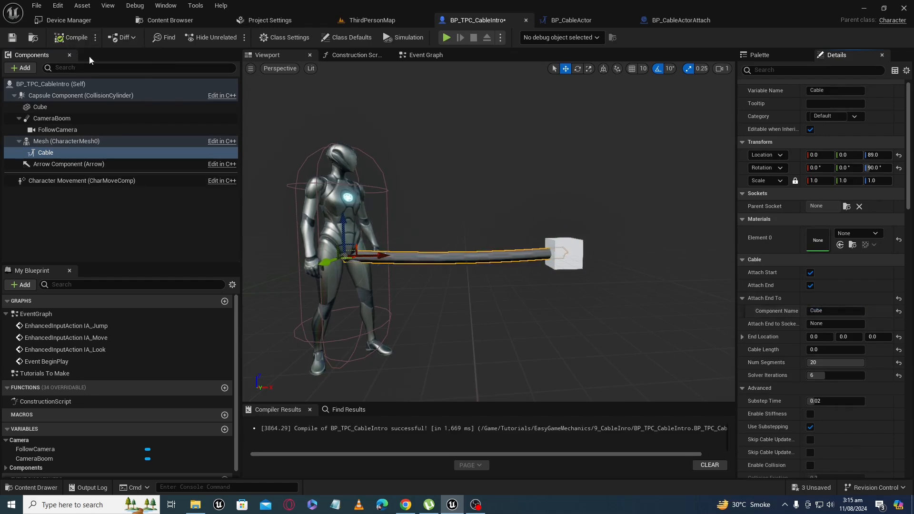
- Move the Cube around to test the attached cable end, leaving it at about X 181.5, Y 2.7
{"action": "right_click_drag", "start_coordinate": [467, 289], "coordinate": [490, 281]}
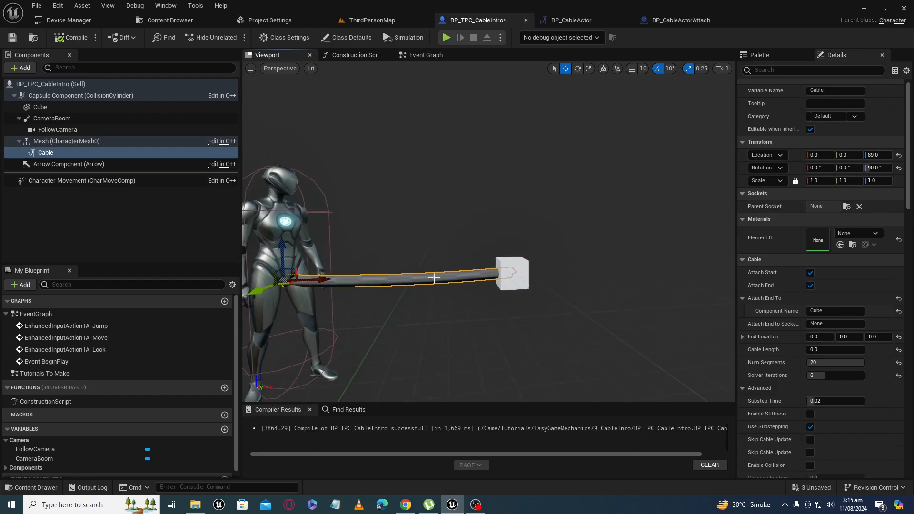
{"action": "left_click", "coordinate": [515, 286]}
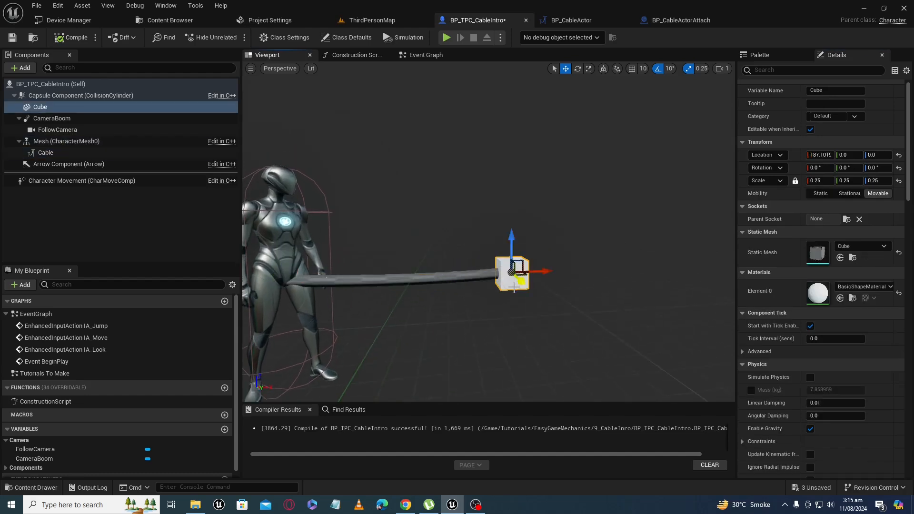
{"action": "mouse_move", "coordinate": [546, 295]}
{"action": "right_mouse_down"}
{"action": "mouse_move", "coordinate": [550, 309]}
{"action": "mouse_move", "coordinate": [546, 295]}
{"action": "right_mouse_up"}
{"action": "left_click_drag", "start_coordinate": [512, 264], "coordinate": [519, 233]}
{"action": "mouse_move", "coordinate": [478, 278]}
{"action": "right_mouse_down"}
{"action": "mouse_move", "coordinate": [447, 259]}
{"action": "mouse_move", "coordinate": [477, 278]}
{"action": "right_mouse_up"}
- Set the cable's length to 272, Num Segments to 16 and Solver Iterations to 13
{"action": "left_click", "coordinate": [471, 229]}
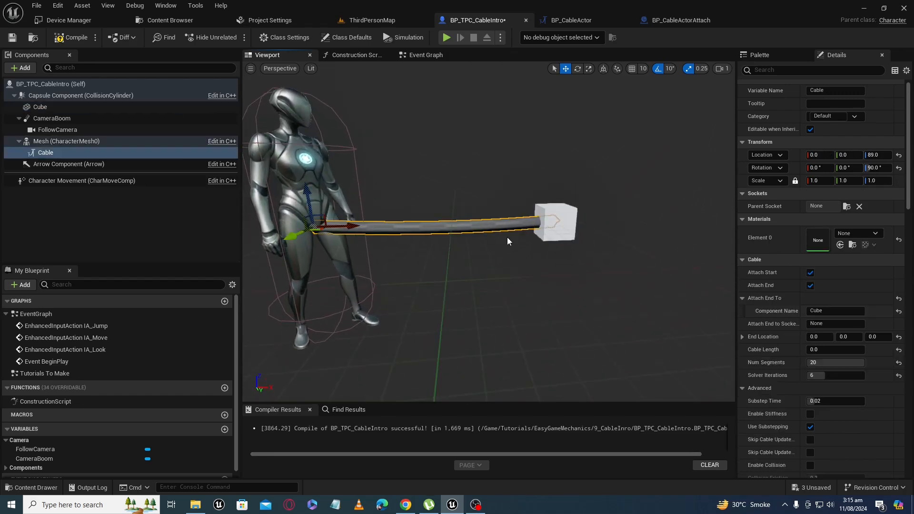
{"action": "left_click_drag", "start_coordinate": [808, 350], "coordinate": [825, 377]}
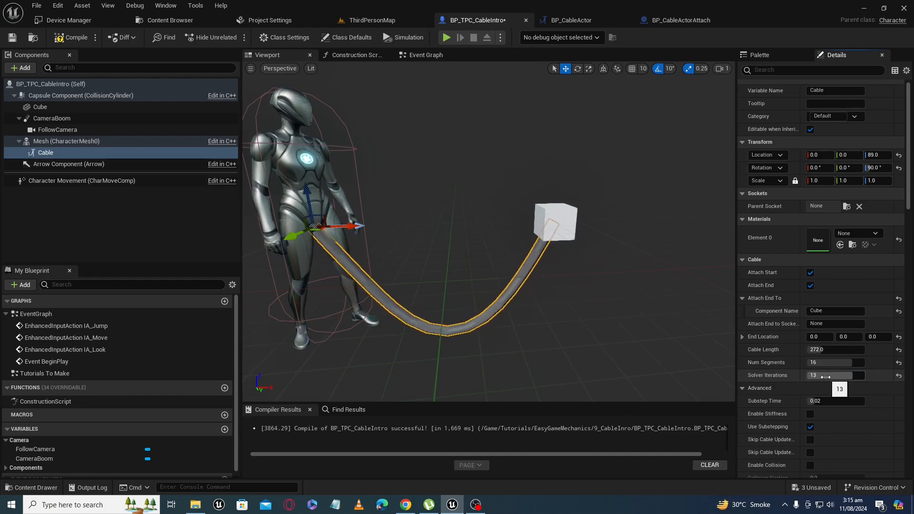
- Shift the Cube sideways to about Y 0.05, in line with the character, and compile the blueprint
{"action": "left_click", "coordinate": [561, 222]}
{"action": "right_click_drag", "start_coordinate": [561, 221], "coordinate": [643, 262]}
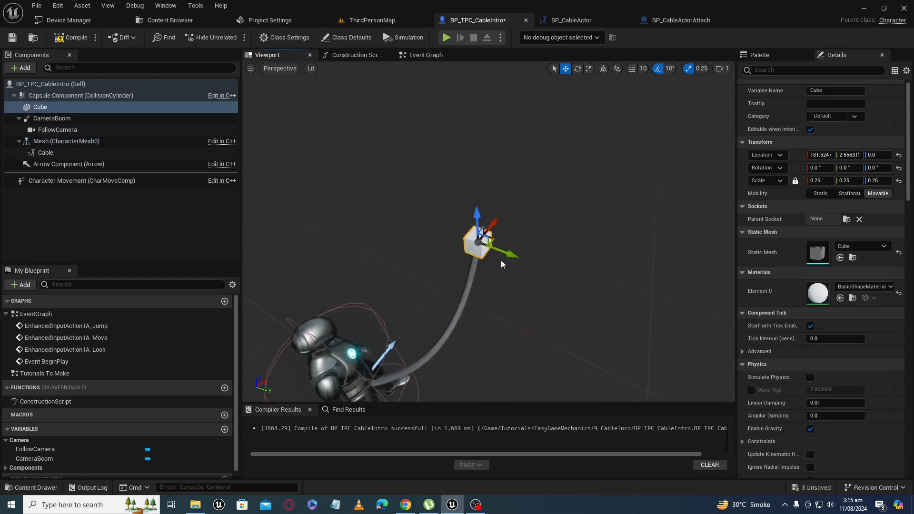
{"action": "mouse_move", "coordinate": [501, 260]}
{"action": "left_mouse_down"}
{"action": "mouse_move", "coordinate": [577, 280]}
{"action": "mouse_move", "coordinate": [417, 217]}
{"action": "mouse_move", "coordinate": [490, 253]}
{"action": "mouse_move", "coordinate": [510, 252]}
{"action": "left_mouse_up"}
{"action": "right_click_drag", "start_coordinate": [479, 312], "coordinate": [391, 239]}
{"action": "scroll", "coordinate": [390, 238], "scroll_direction": "down", "scroll_amount": 3}
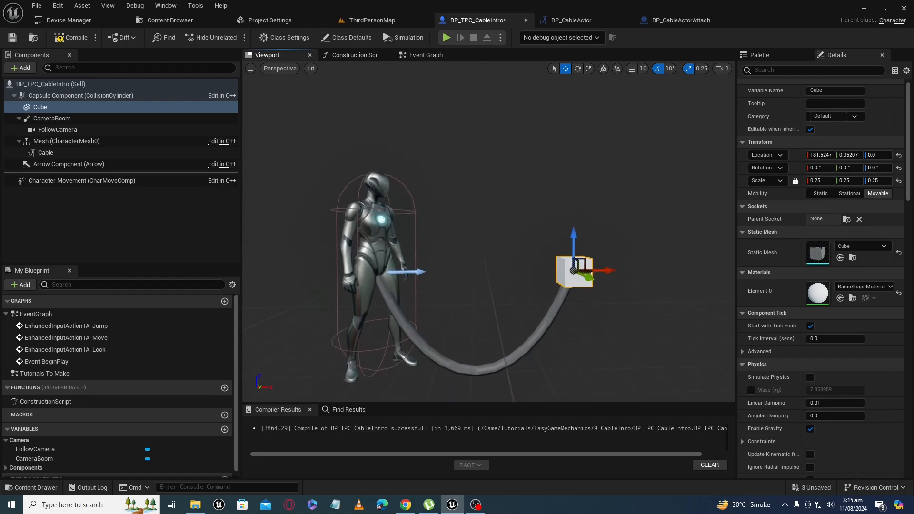
{"action": "left_click", "coordinate": [505, 299]}
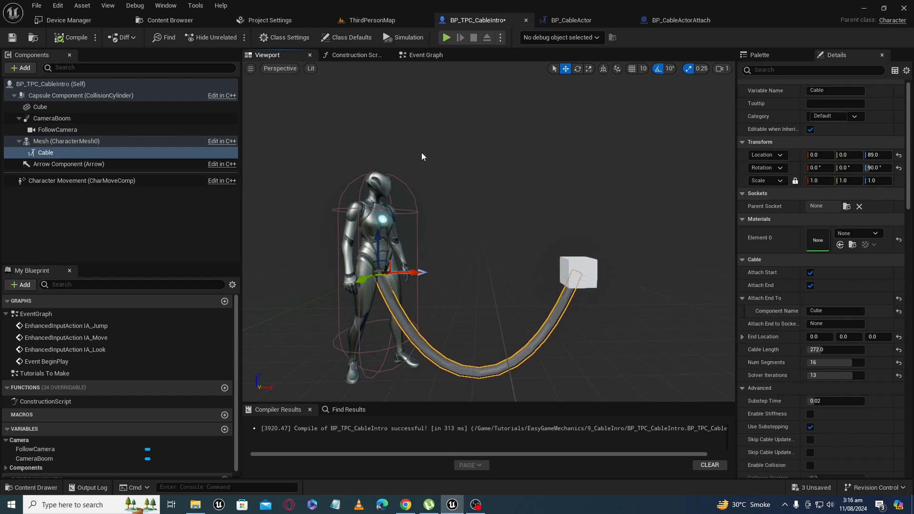
- Play-test ThirdPersonMap with the cable actor's collision enabled, running the character into the hanging cable, and stop the session
{"action": "left_click", "coordinate": [377, 21]}
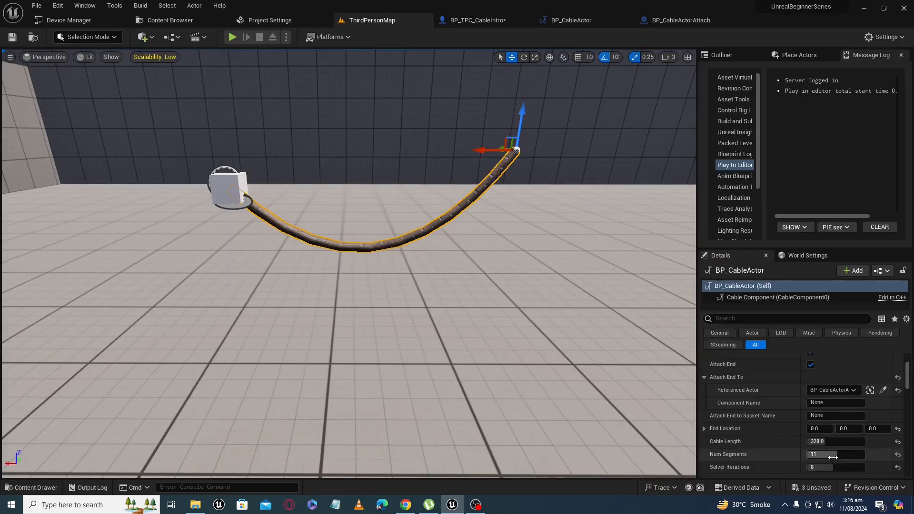
{"action": "scroll", "coordinate": [814, 416], "scroll_direction": "down", "scroll_amount": 5}
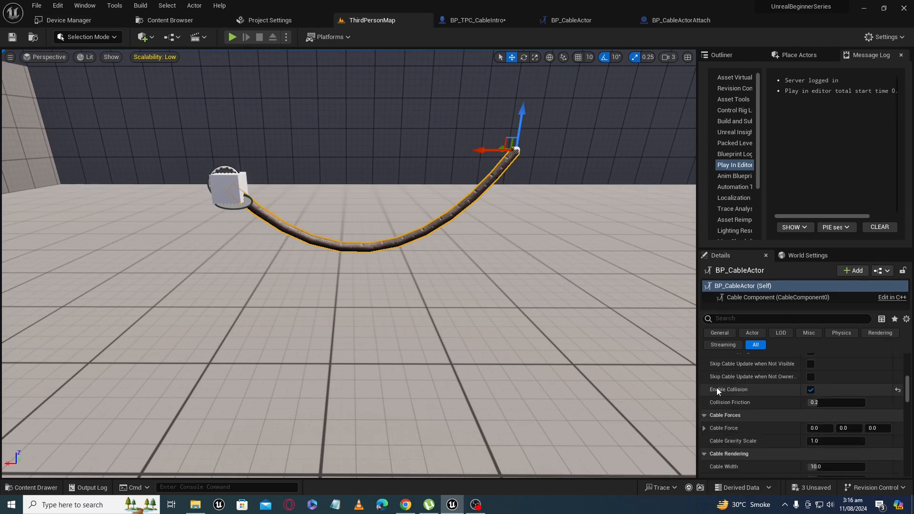
{"action": "left_click", "coordinate": [233, 37]}
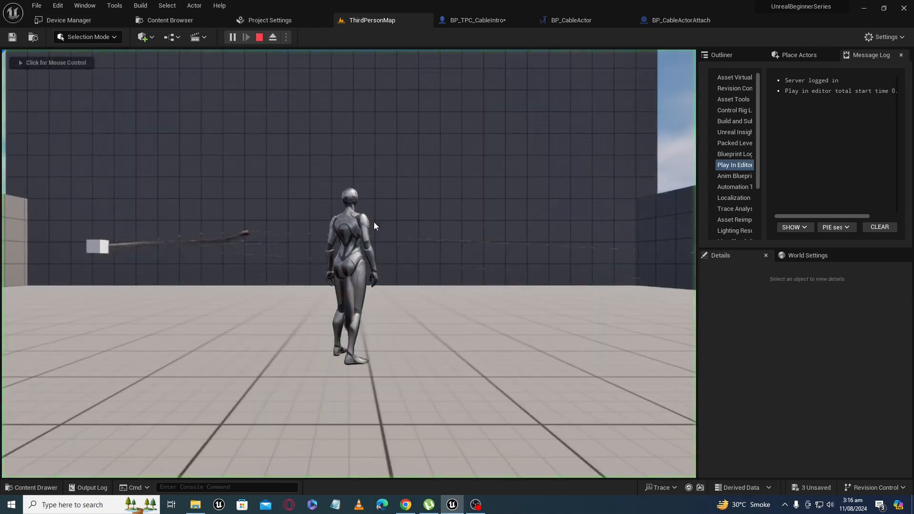
{"action": "key", "text": "d"}
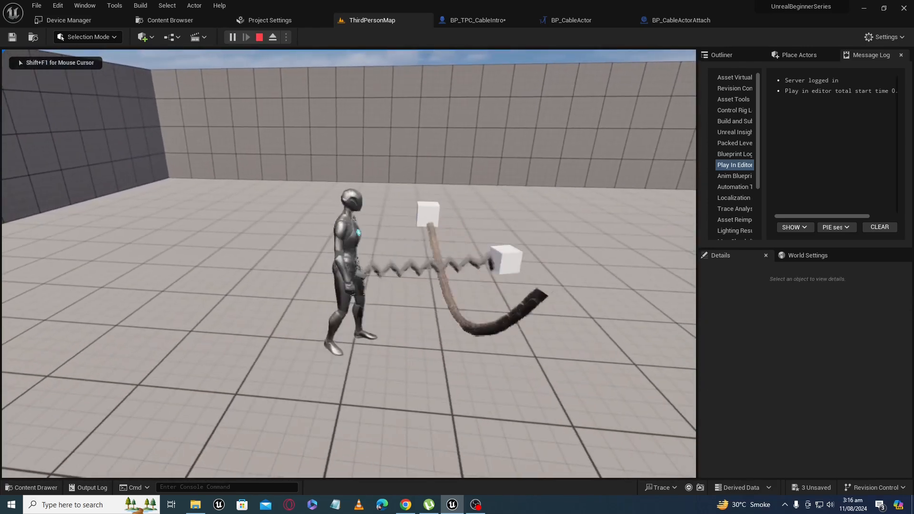
{"action": "key", "text": "d"}
{"action": "key", "text": "d"}
{"action": "key", "text": "d"}
{"action": "key", "text": "d"}
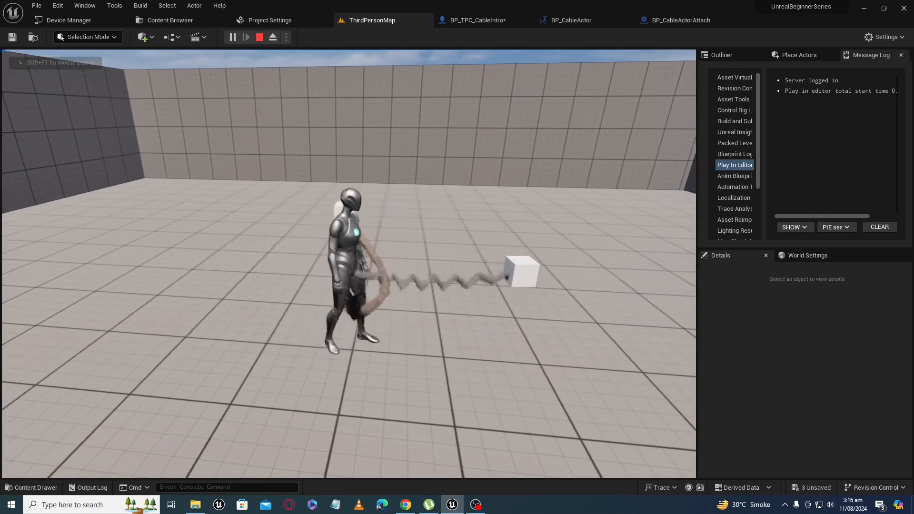
{"action": "key", "text": "d"}
{"action": "key", "text": "d"}
{"action": "key", "text": "d"}
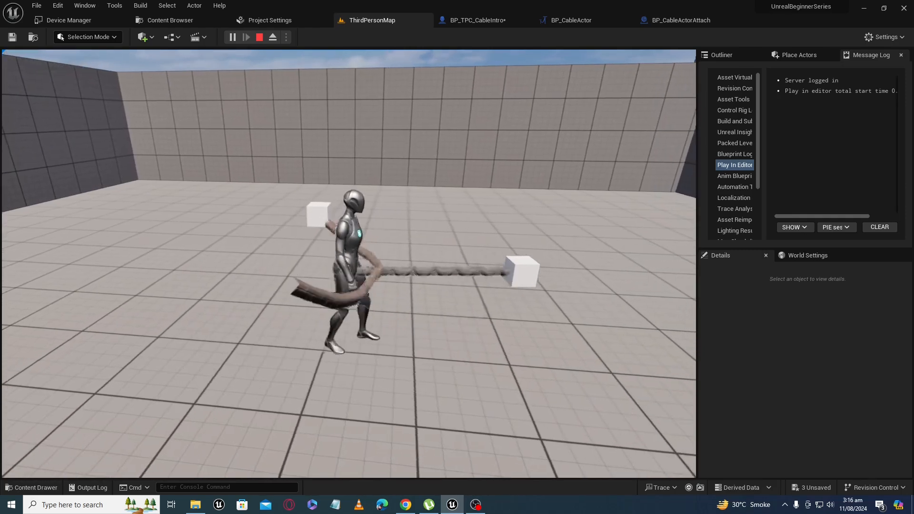
{"action": "key", "text": "d"}
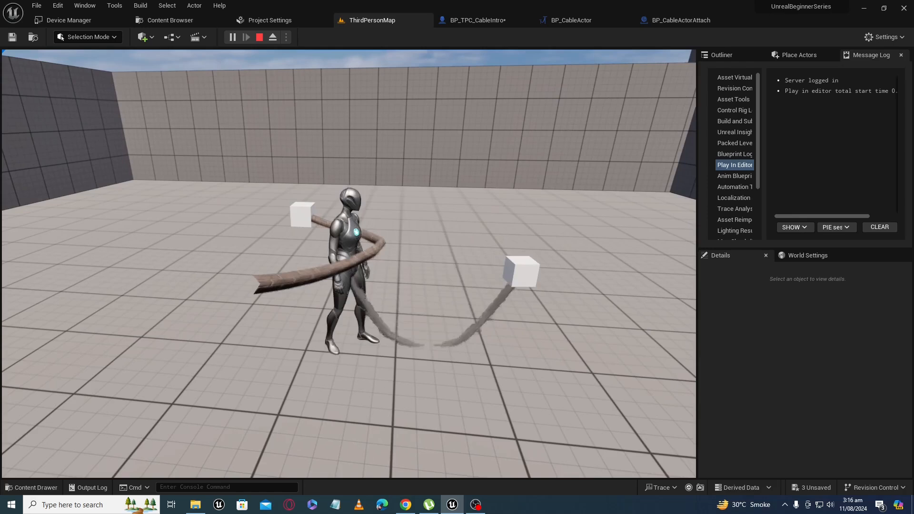
{"action": "key", "text": "a"}
{"action": "key", "text": "d"}
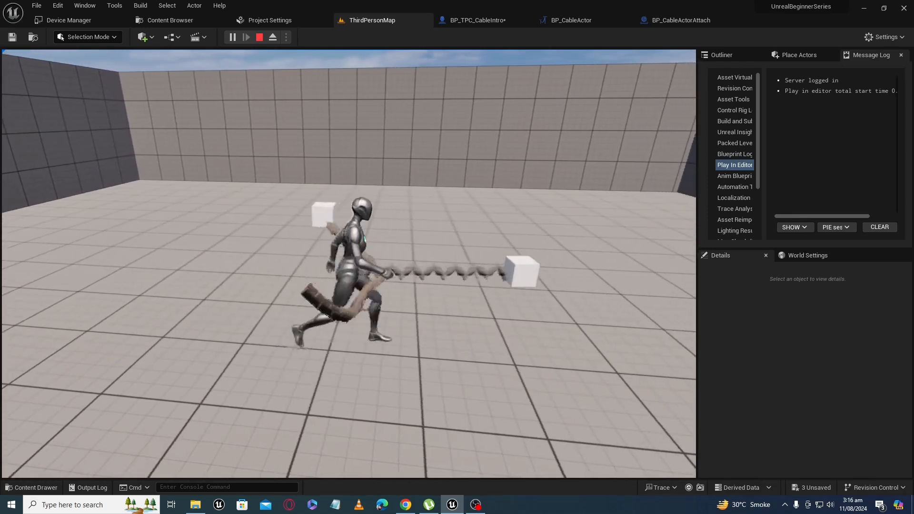
{"action": "key", "text": "a"}
{"action": "key", "text": "Escape"}
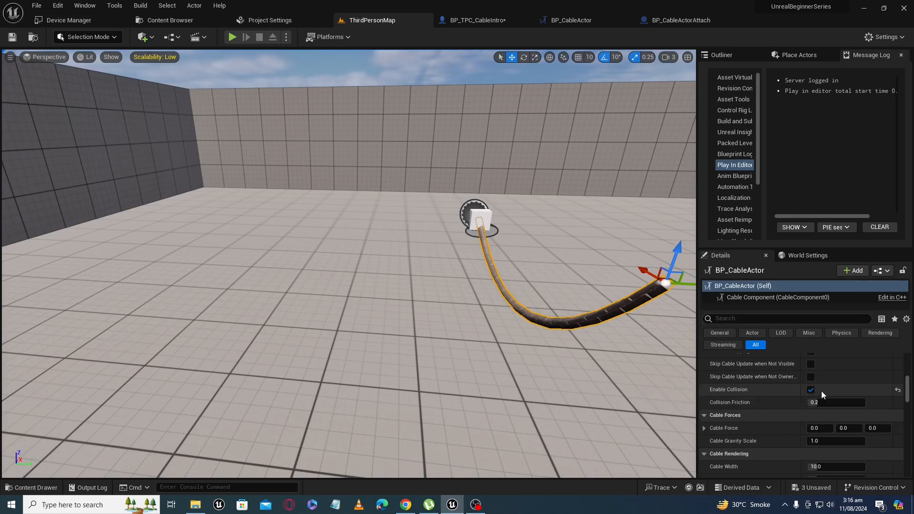
- Disable Enable Collision on BP_CableActor and play the level again, running the character back and forth through its cable
{"action": "left_click", "coordinate": [810, 390]}
{"action": "left_click", "coordinate": [231, 38]}
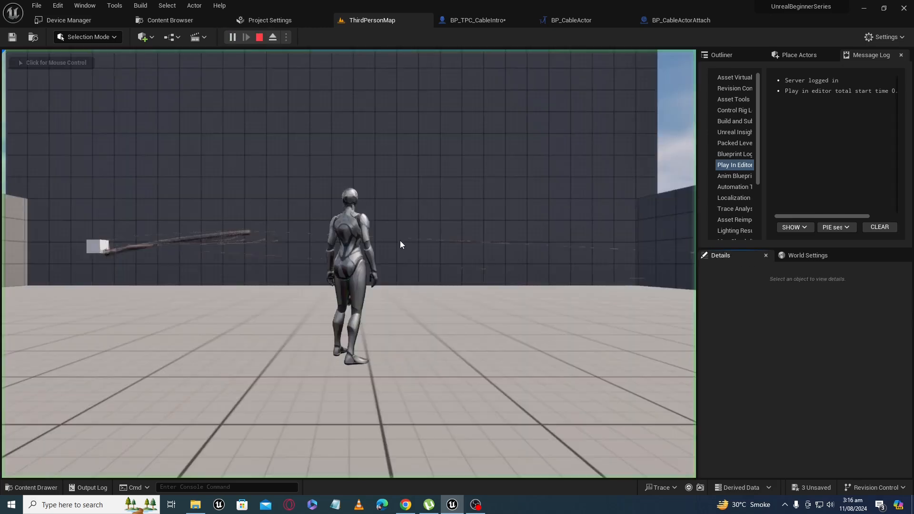
{"action": "left_click", "coordinate": [400, 245]}
{"action": "key", "text": "w"}
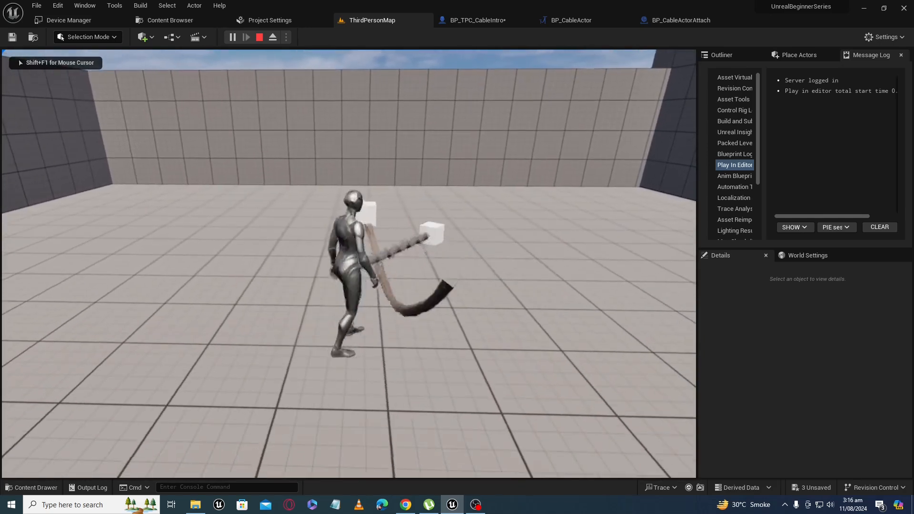
{"action": "key", "text": "d"}
{"action": "key", "text": "a"}
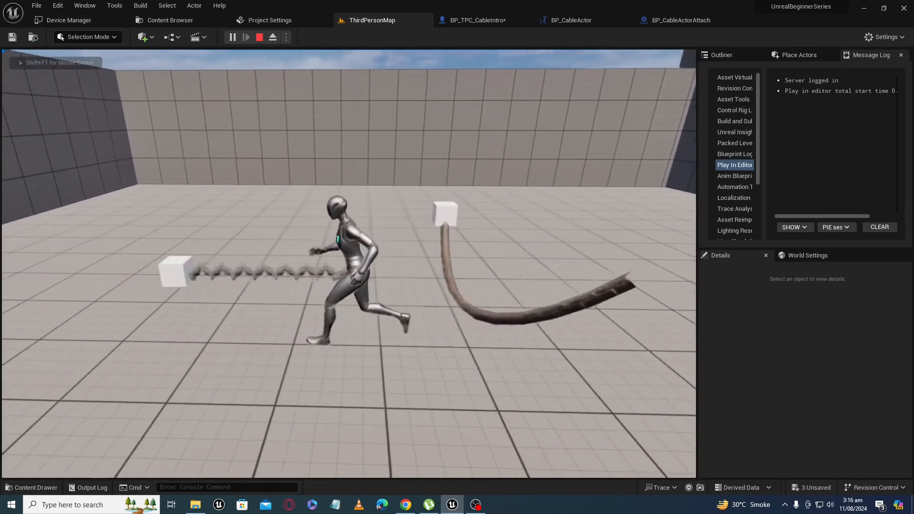
{"action": "key", "text": "d"}
{"action": "key", "text": "a"}
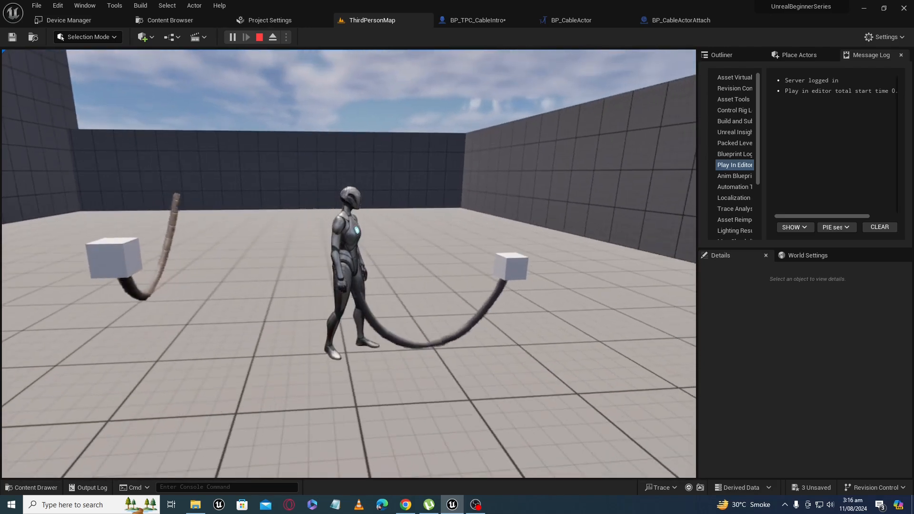
- Examine the cable linking the character to its cube from several camera angles during play
{"action": "key", "text": "shift+F1"}
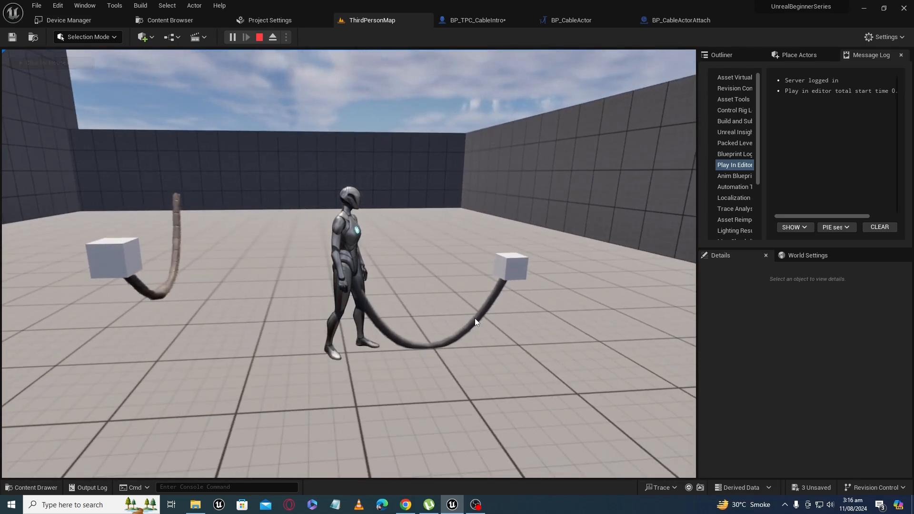
{"action": "left_click", "coordinate": [455, 317]}
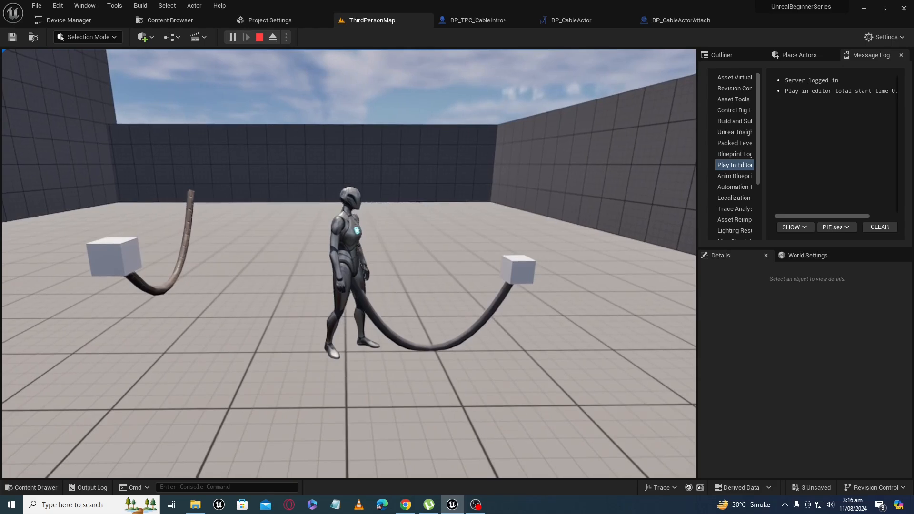
{"action": "key", "text": "shift+F1"}
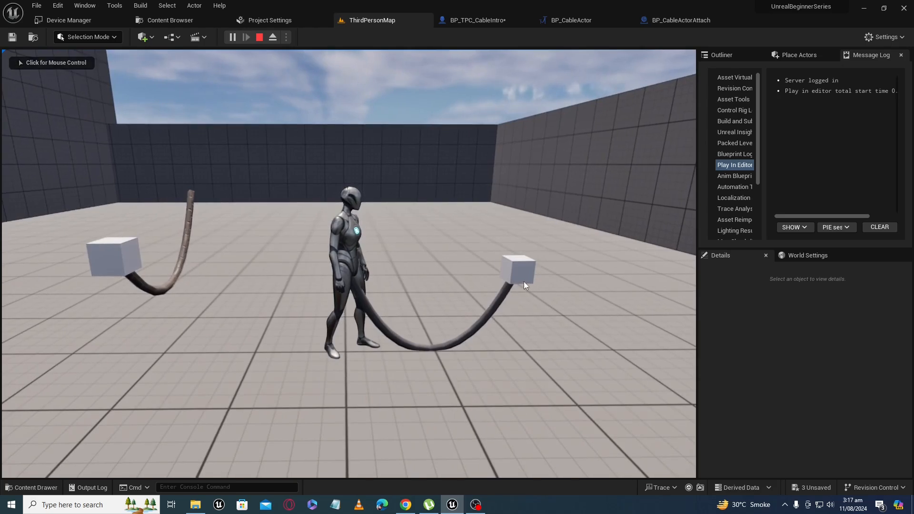
{"action": "left_click", "coordinate": [582, 245]}
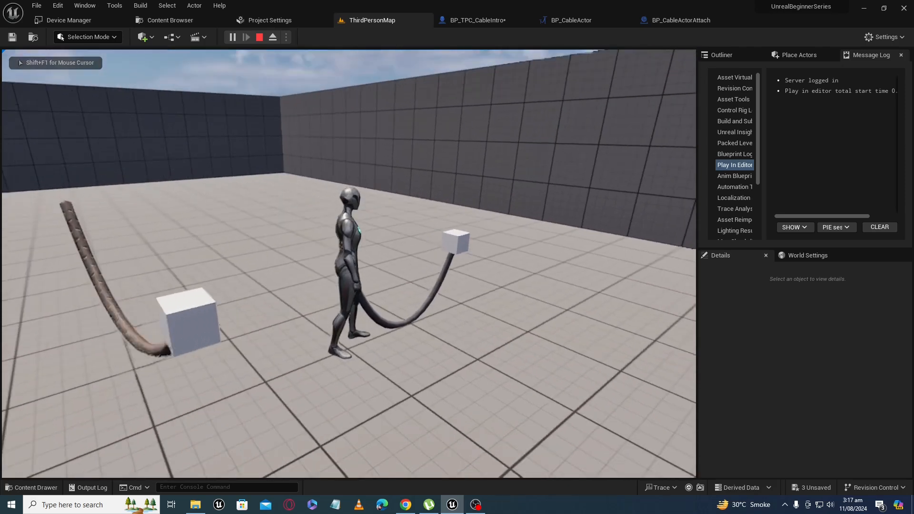
{"action": "key", "text": "shift+F1"}
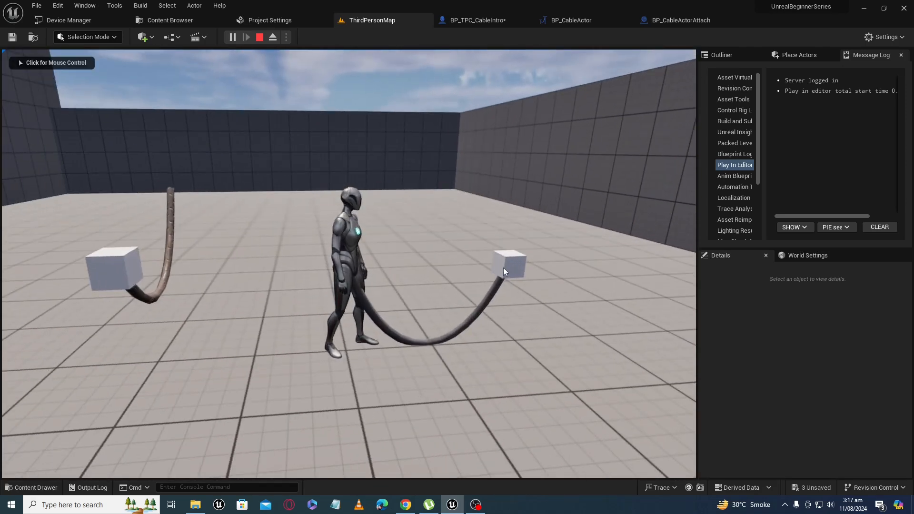
{"action": "left_click", "coordinate": [584, 184]}
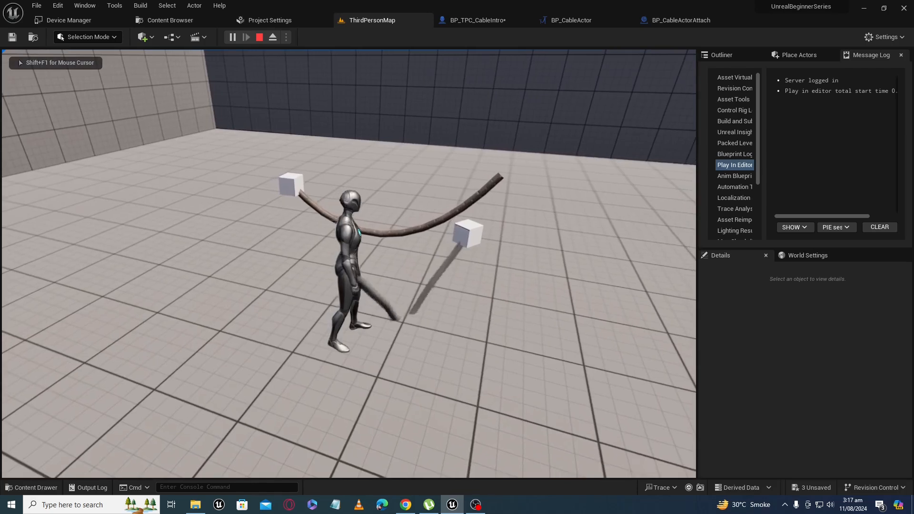
- Run the character in all directions to observe how the attached cable and cube move with it
{"action": "key", "text": "s"}
{"action": "key", "text": "w"}
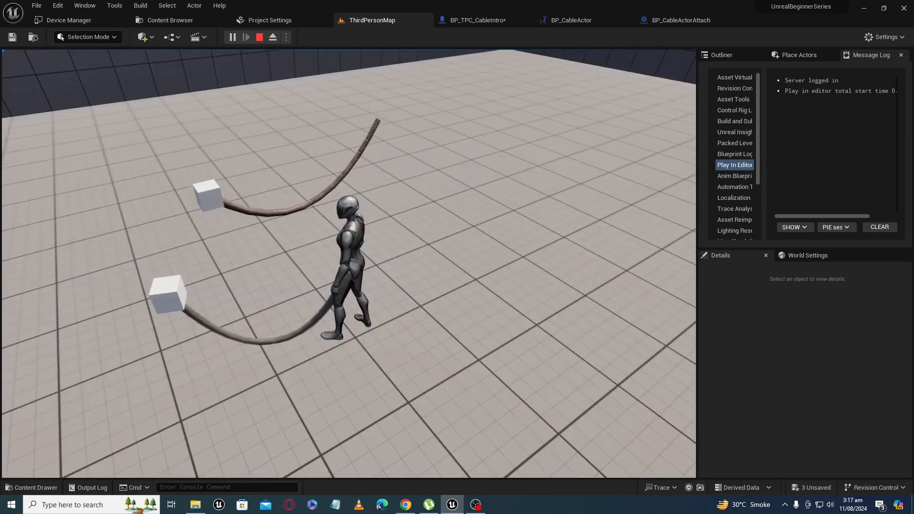
{"action": "key", "text": "d"}
{"action": "key", "text": "a"}
{"action": "key", "text": "s"}
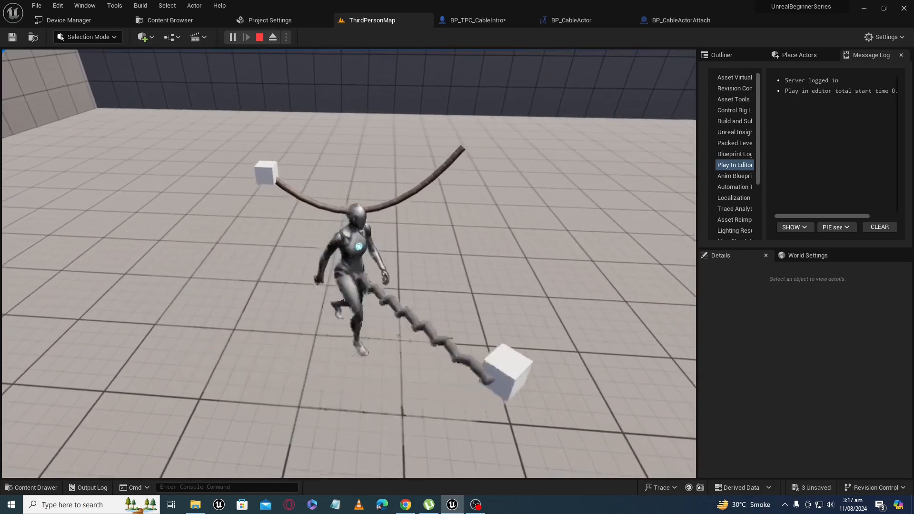
{"action": "key", "text": "d"}
{"action": "key", "text": "a"}
{"action": "key", "text": "d"}
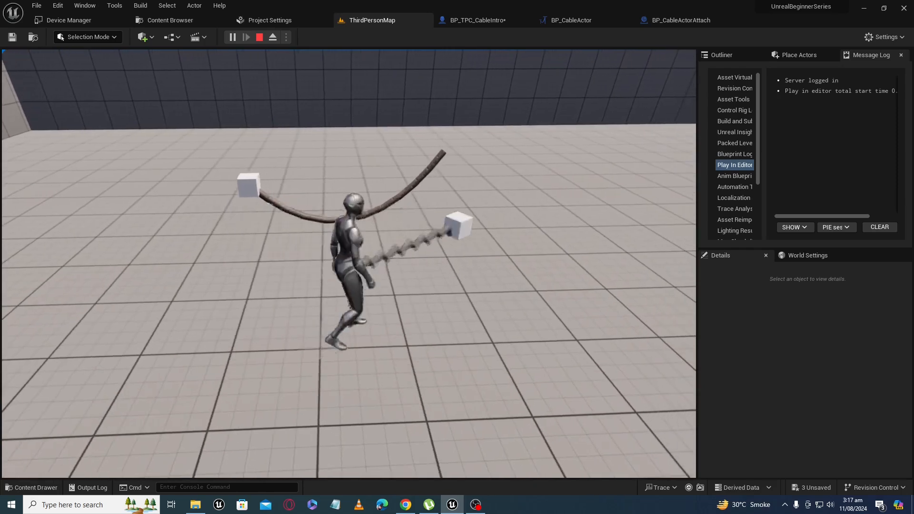
{"action": "key", "text": "s"}
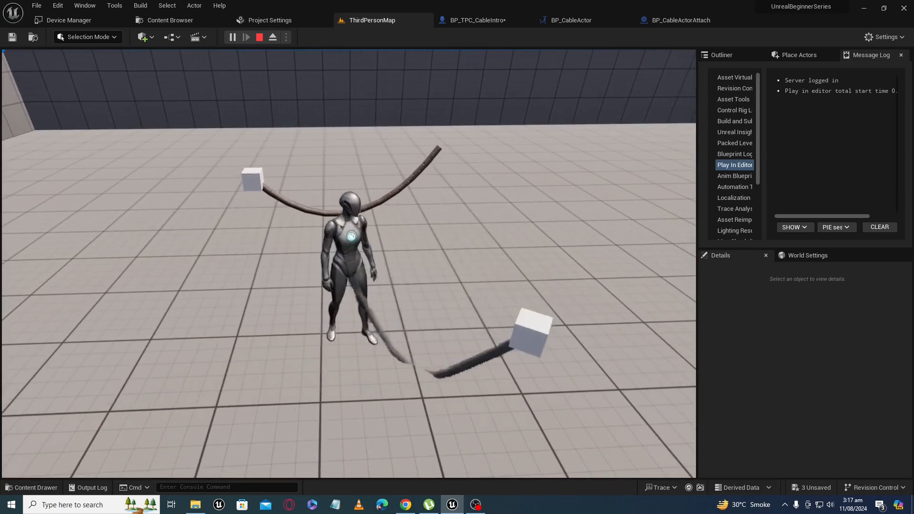